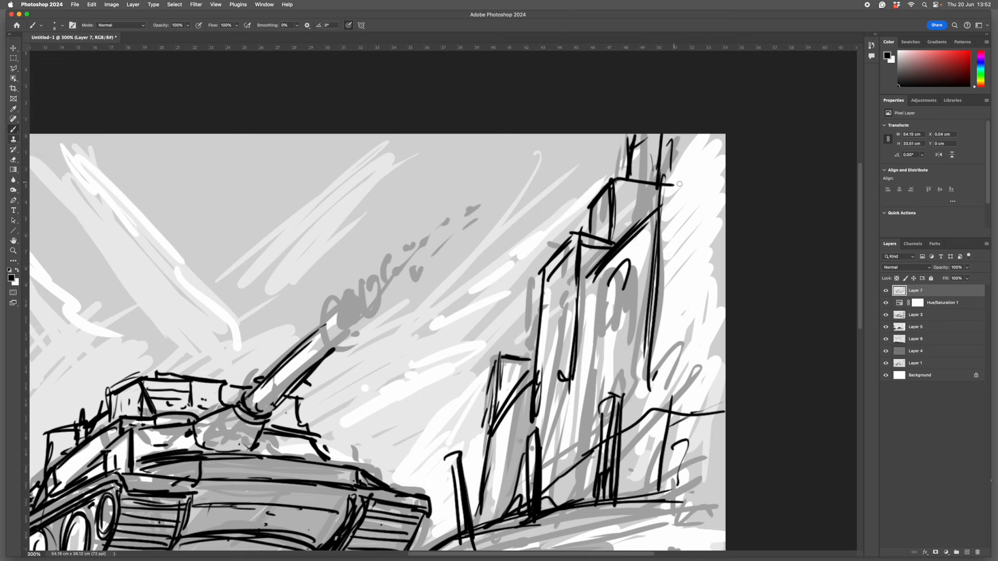
Ink the last few strokes on the ruined buildings and skyline at the sketch's right edge
left_click_drag(674, 229, 674, 247)
left_click_drag(721, 215, 659, 213)
key("super+1")
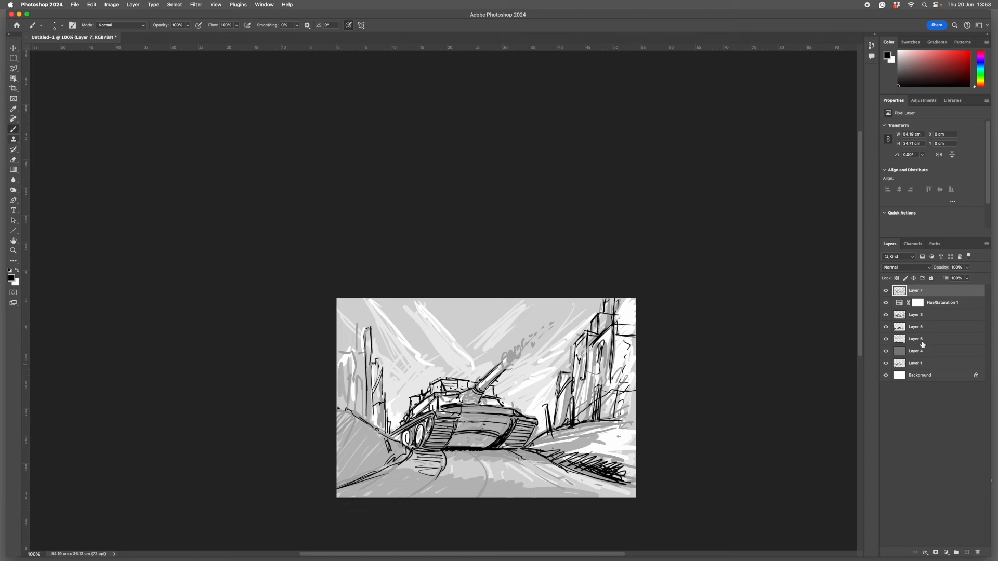
Reduce the opacity of the Hue/Saturation adjustment layer to darken the grey shading beneath the line art
left_click(953, 305)
left_click(967, 267)
left_click_drag(957, 276, 949, 276)
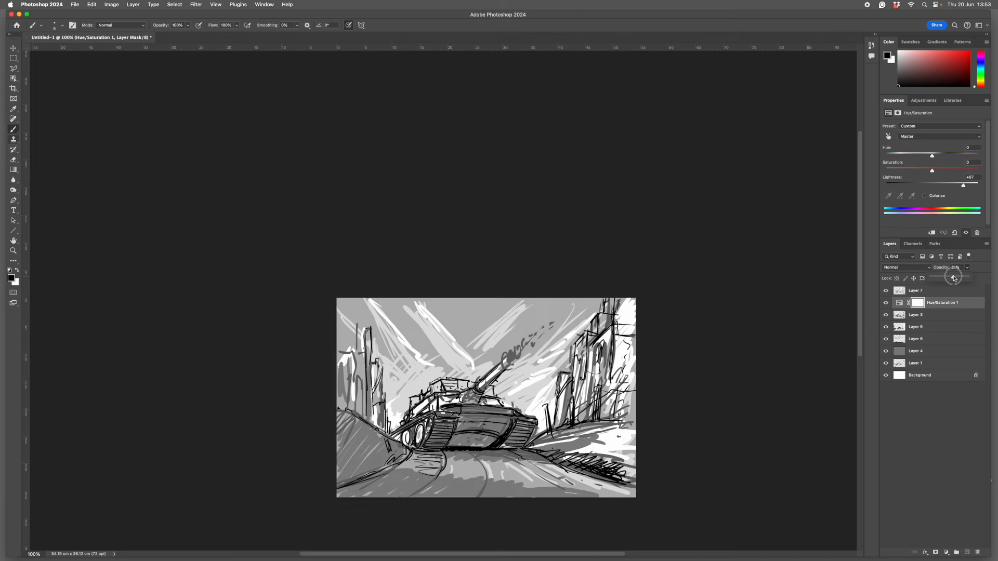
Stamp the visible shading, without the line-art layer, onto a single new layer and blur it
left_click(886, 291)
key("super+alt+shift+e")
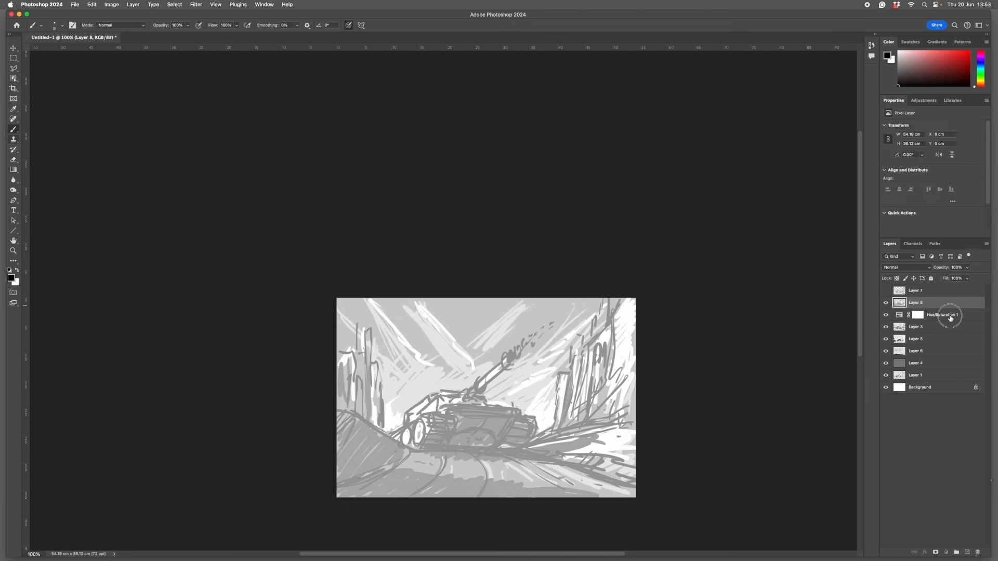
left_click(954, 317)
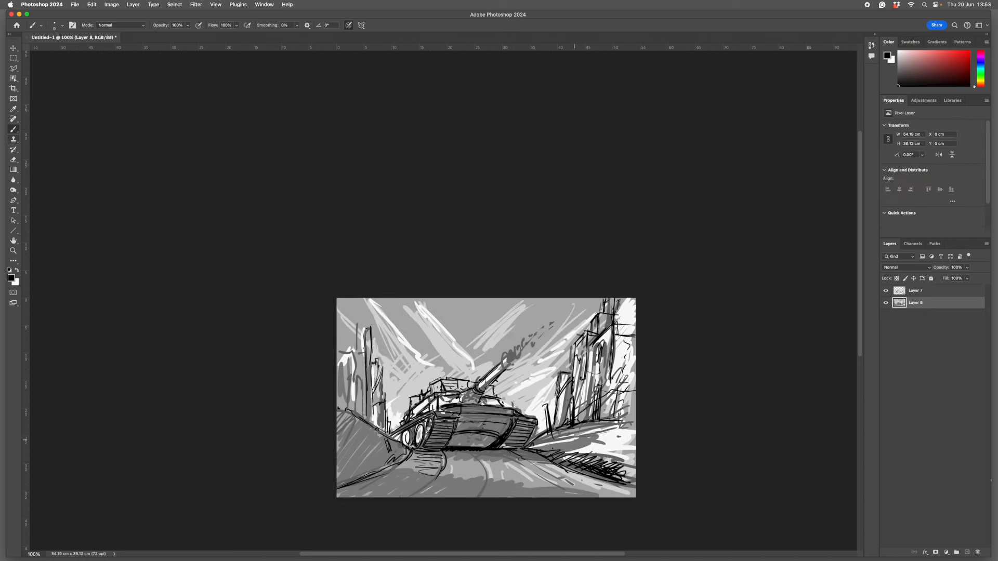
left_click(196, 4)
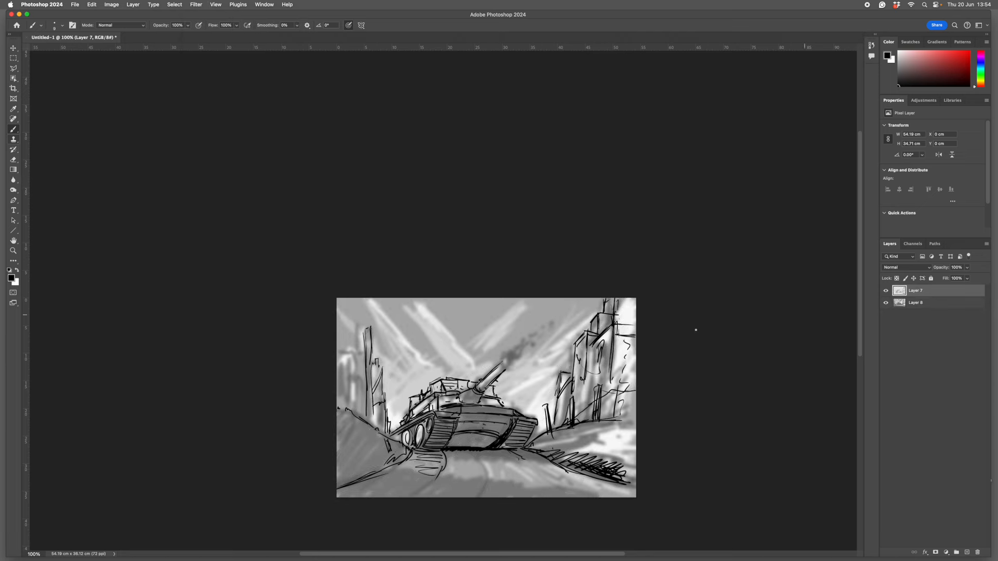
Extend the tank's gun barrel on the line-art layer and draw muzzle-blast lines fanning from its end
left_click(514, 377)
left_click(515, 378)
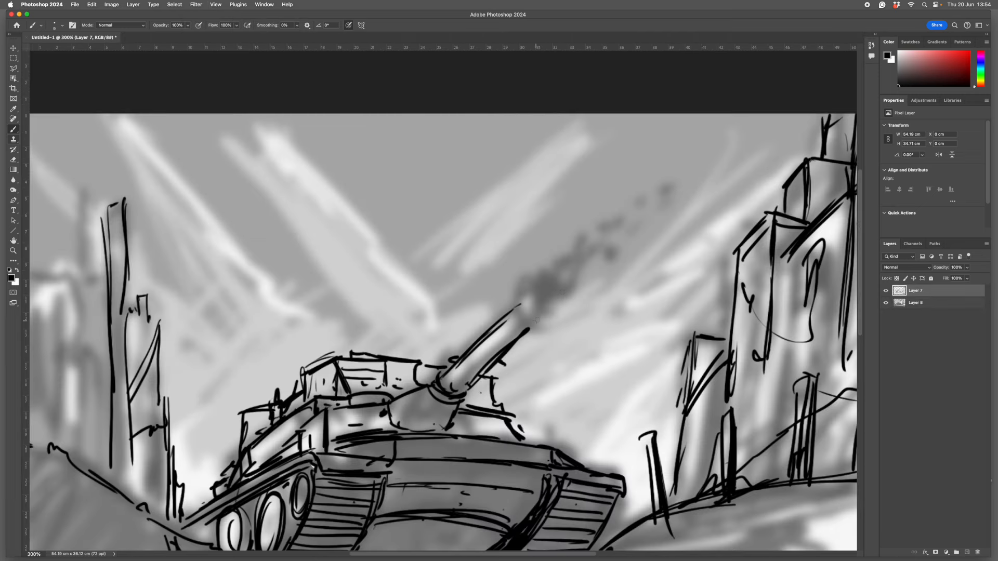
left_click_drag(546, 311, 668, 179)
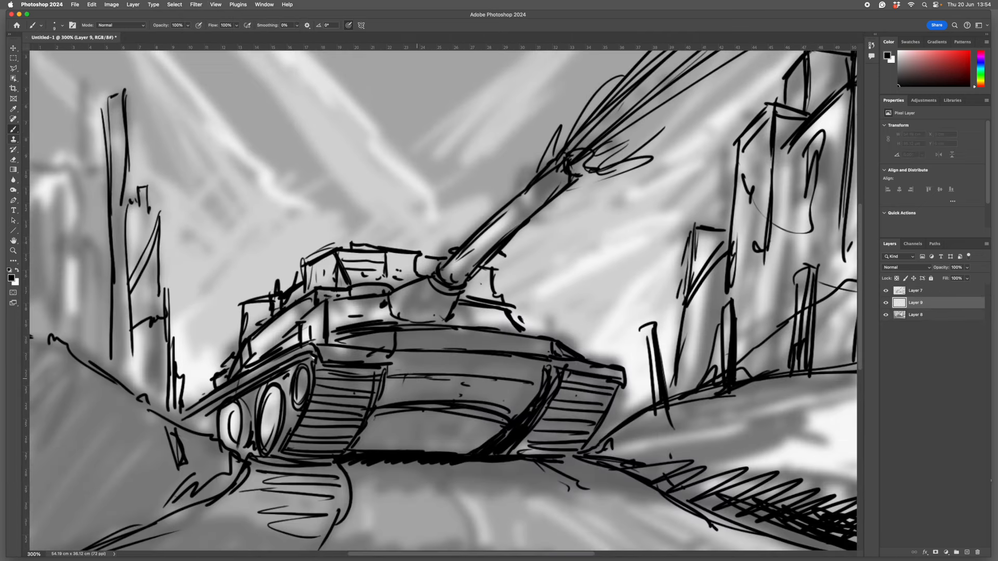
Choose a dark grey foreground colour and brush shadow over the tank's lower front hull
left_click(11, 278)
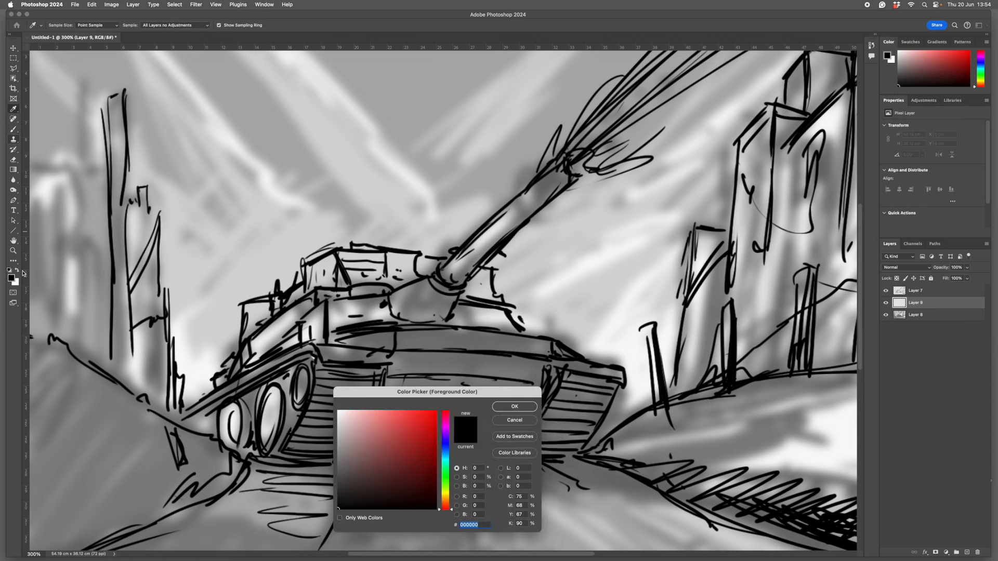
left_click(644, 347)
key("Return")
key("b")
left_click_drag(395, 364, 364, 442)
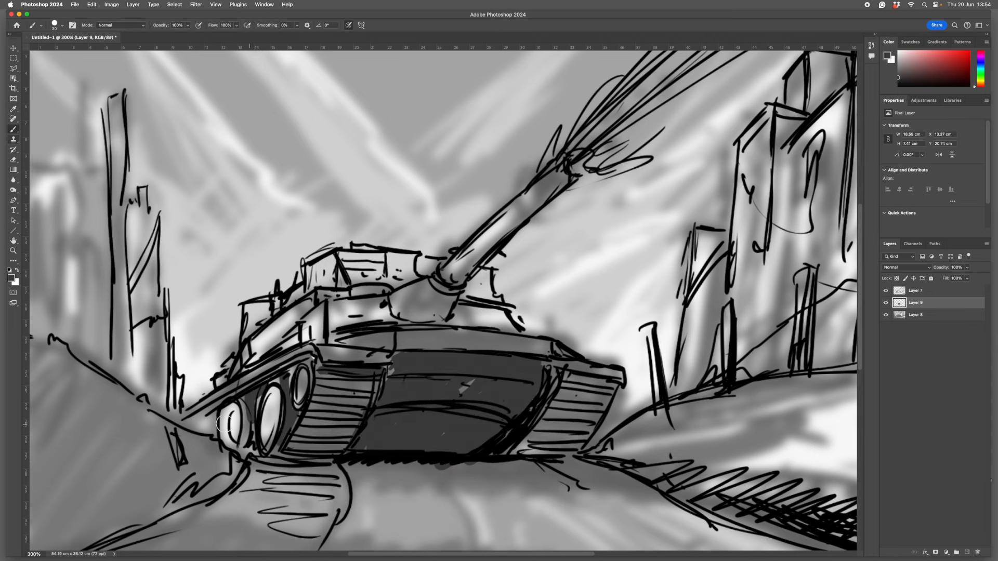
Paint dark grey shadow on the left bank, the tank's right-hand track, the gun barrel and the upper hull
mouse_move(204, 430)
left_mouse_down()
mouse_move(137, 410)
mouse_move(156, 468)
left_mouse_up()
left_click_drag(47, 374, 130, 410)
left_click_drag(520, 447, 608, 385)
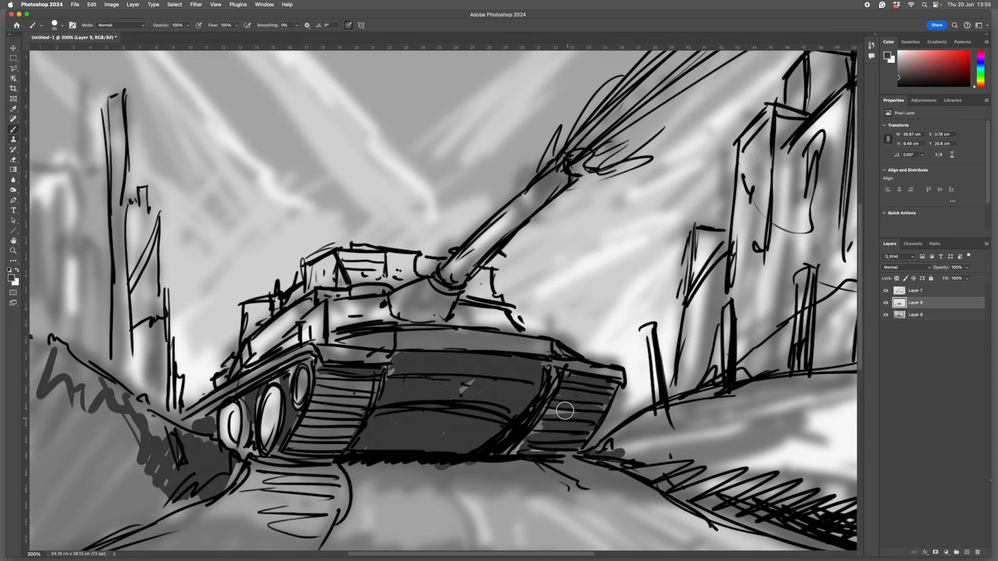
left_click_drag(406, 312, 567, 177)
mouse_move(567, 177)
left_mouse_down()
mouse_move(344, 255)
mouse_move(390, 276)
left_mouse_up()
left_click_drag(332, 322, 567, 349)
Paint dark grey shadow over the ruins on both sides, the right bank and the road's foreground
left_click_drag(785, 120, 775, 322)
mouse_move(842, 358)
left_mouse_down()
mouse_move(592, 461)
mouse_move(728, 422)
mouse_move(634, 442)
left_mouse_up()
key("super+minus")
mouse_move(226, 403)
left_mouse_down()
mouse_move(223, 478)
mouse_move(520, 493)
mouse_move(764, 291)
mouse_move(743, 176)
mouse_move(754, 244)
mouse_move(780, 229)
mouse_move(753, 323)
mouse_move(779, 305)
mouse_move(717, 151)
mouse_move(697, 171)
mouse_move(717, 202)
mouse_move(736, 166)
mouse_move(764, 172)
mouse_move(778, 127)
mouse_move(787, 135)
left_mouse_up()
mouse_move(220, 232)
left_mouse_down()
mouse_move(229, 340)
mouse_move(198, 229)
mouse_move(194, 312)
mouse_move(263, 281)
mouse_move(266, 385)
mouse_move(279, 400)
mouse_move(242, 312)
mouse_move(236, 373)
mouse_move(205, 171)
mouse_move(201, 234)
mouse_move(270, 401)
mouse_move(263, 395)
left_mouse_up()
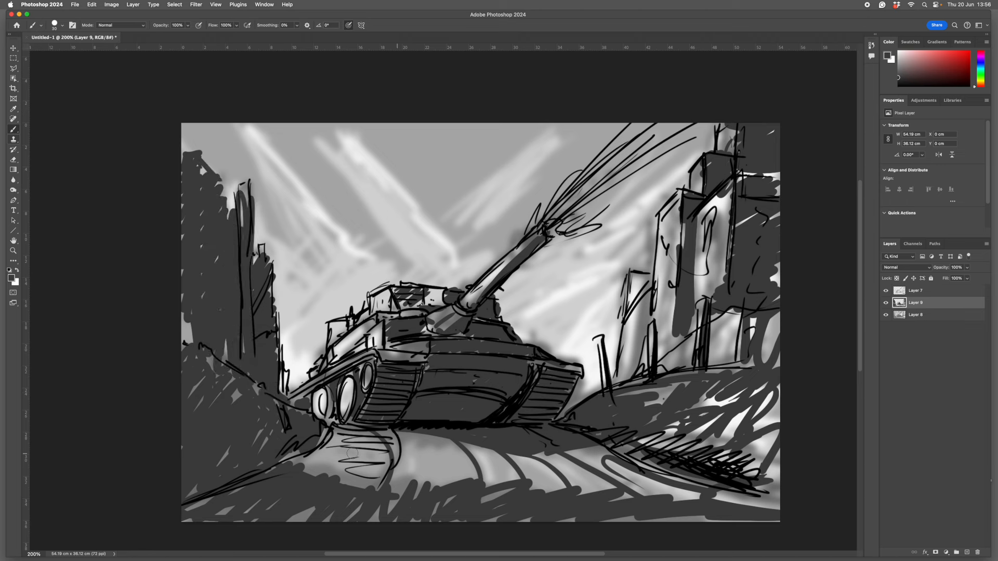
Add a new layer above the line art and paint a white muzzle flash with a smaller brush
key("super+shift+alt+n")
key("x")
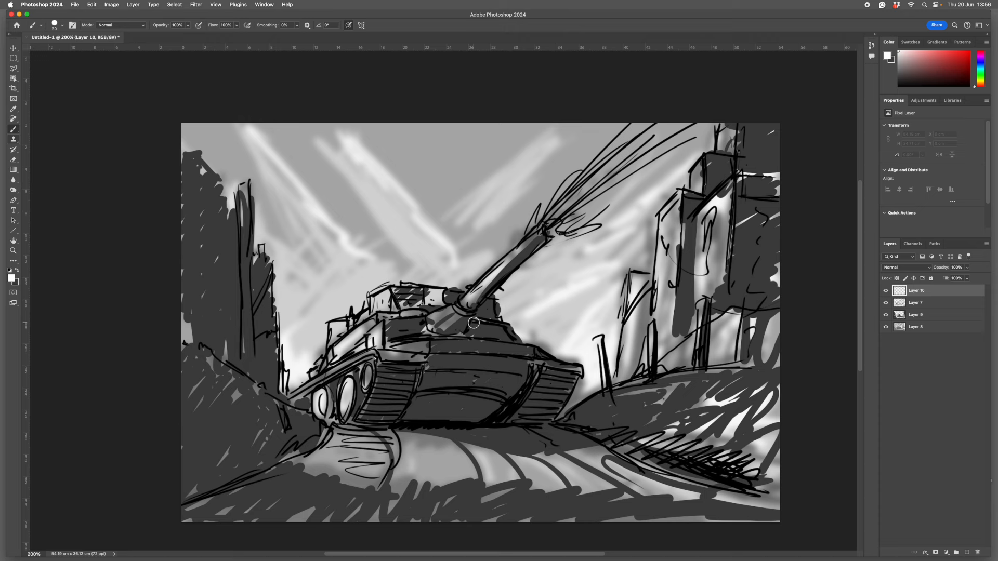
key("bracketleft")
key("bracketleft")
key("bracketleft")
left_click_drag(550, 224, 685, 130)
left_click_drag(567, 224, 720, 125)
Paint white highlights along the gun barrel, road wheels, front hull and turret
left_click_drag(537, 232, 469, 298)
mouse_move(287, 398)
left_mouse_down()
mouse_move(376, 352)
mouse_move(345, 422)
left_mouse_up()
left_click_drag(397, 347, 486, 340)
mouse_move(368, 325)
left_mouse_down()
mouse_move(331, 353)
mouse_move(370, 297)
left_mouse_up()
Paint white highlights on the right-hand ruins and posts, the track marks in the road and the right bank
left_click_drag(677, 200, 659, 269)
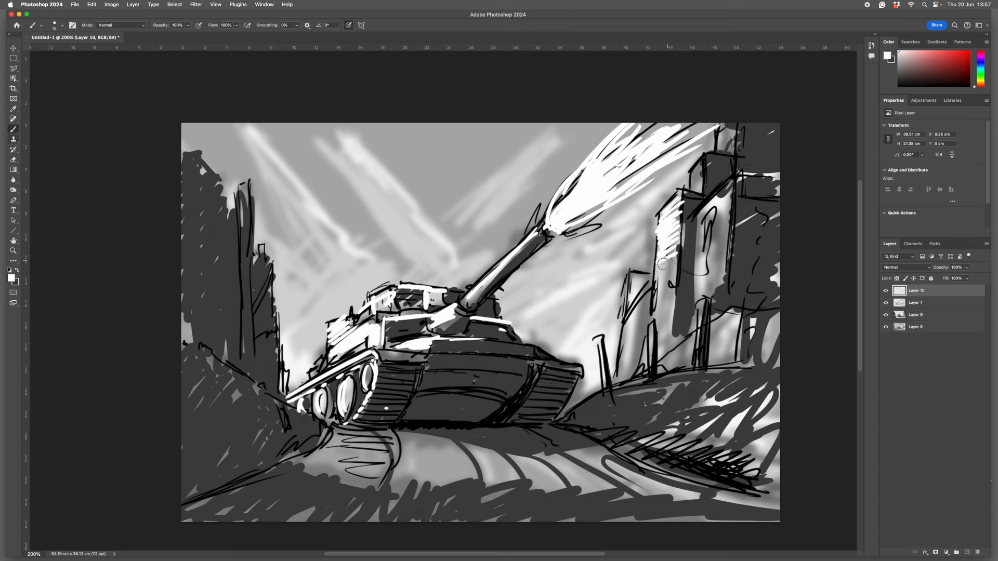
left_click_drag(728, 186, 688, 304)
left_click_drag(647, 273, 616, 365)
left_click_drag(755, 294, 741, 385)
left_click_drag(403, 439, 393, 489)
left_click_drag(775, 411, 681, 475)
left_click_drag(738, 421, 632, 448)
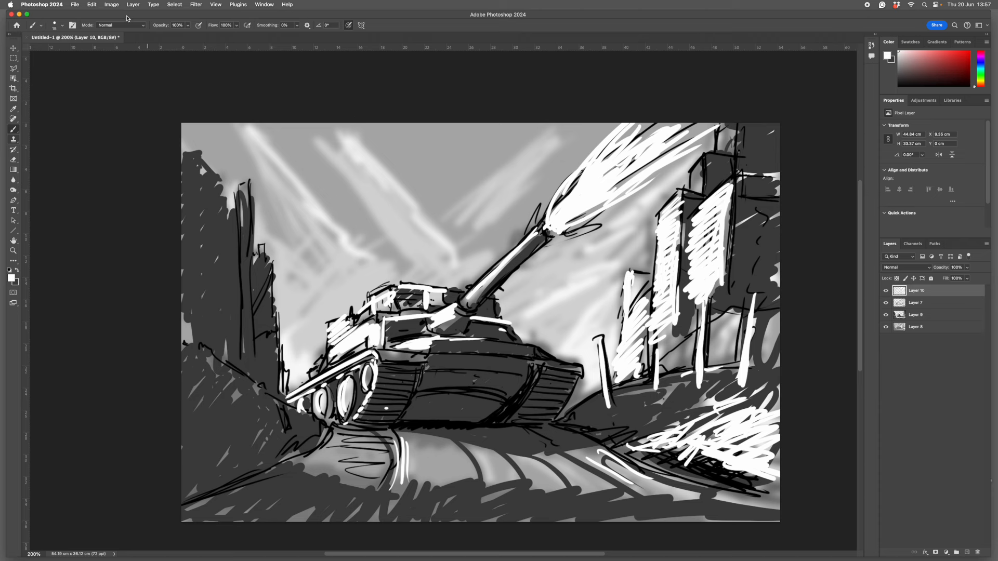
Merge the visible layers and add a Hue/Saturation adjustment with Colorize enabled
key("shift+super+e")
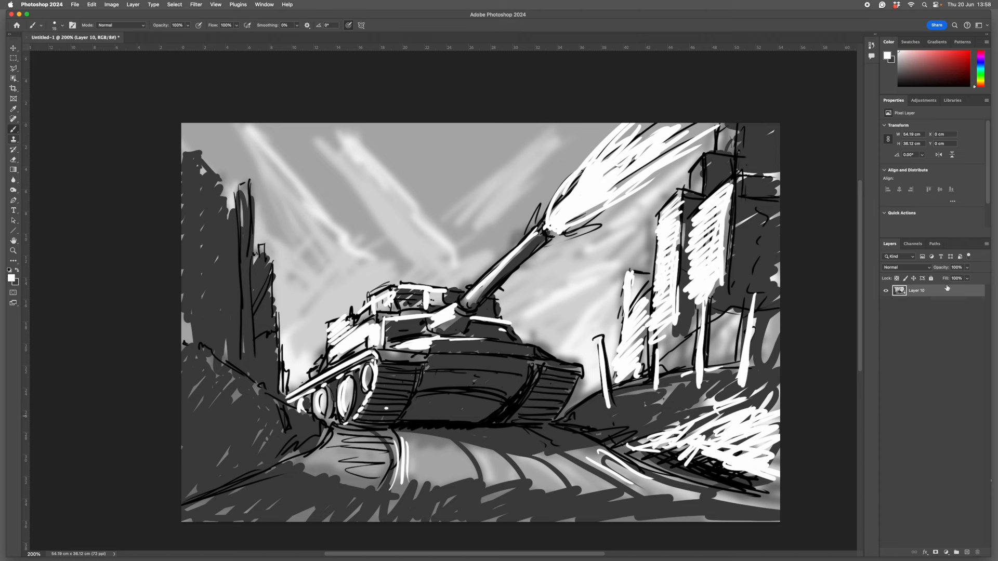
left_click(946, 553)
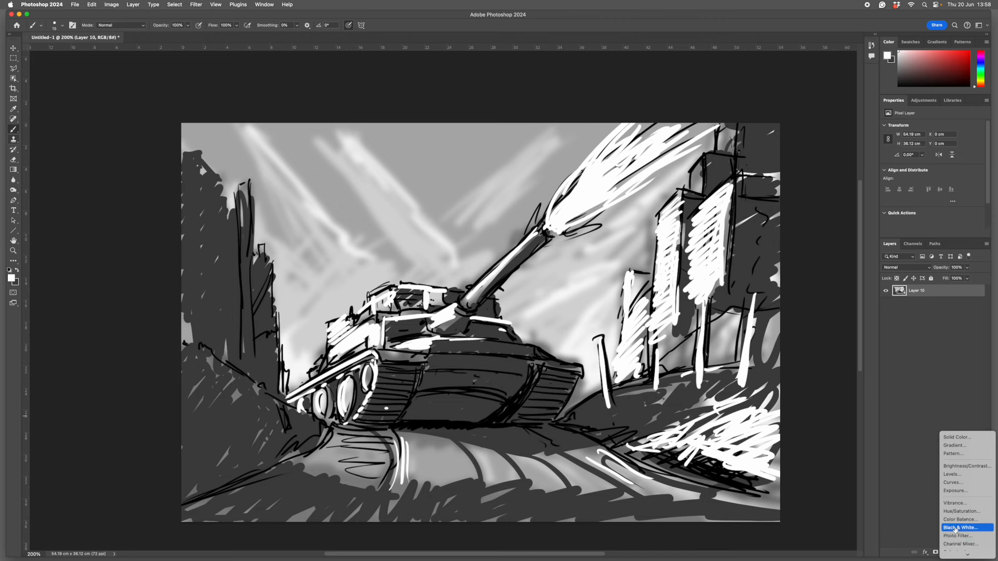
left_click(955, 511)
left_click(925, 196)
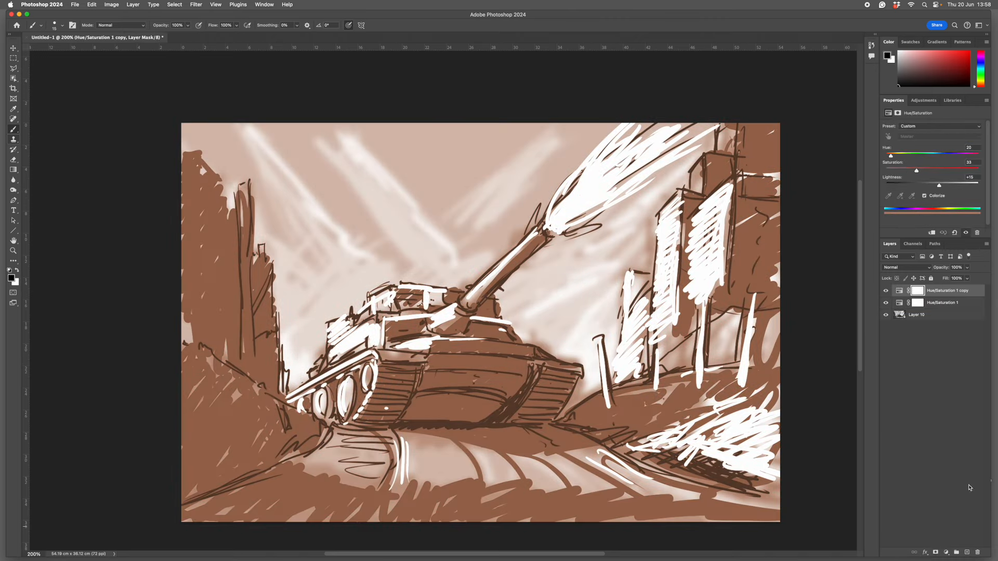
Set the duplicate Hue/Saturation layer to hue 237 and lightness about -18, and invert its mask
left_click_drag(939, 186, 924, 186)
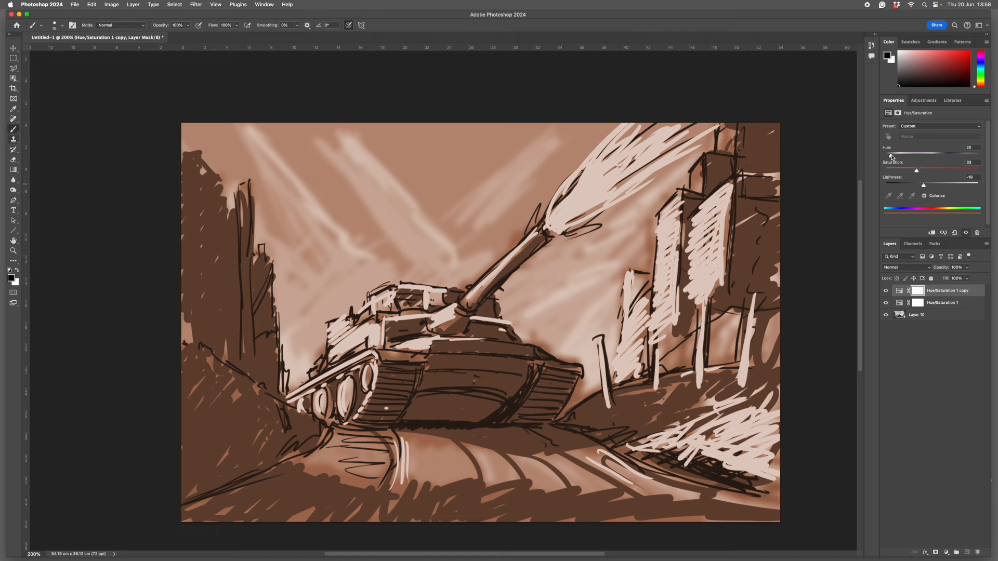
left_click_drag(891, 155, 946, 155)
left_click(918, 291)
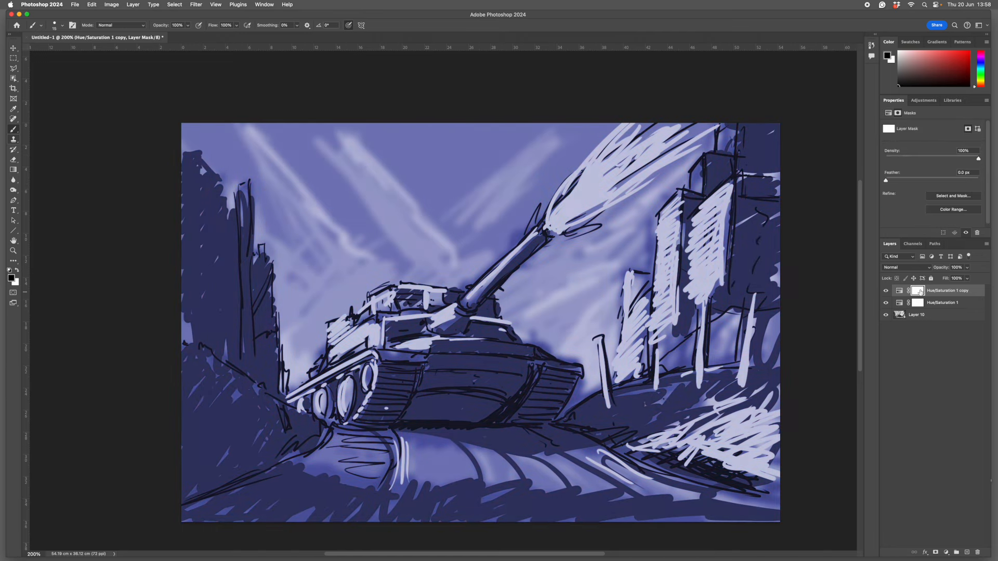
key("super+i")
Reveal the blue tint over the tank, ruins and banks with a white Soft Round brush and set its saturation to 14
left_click(61, 25)
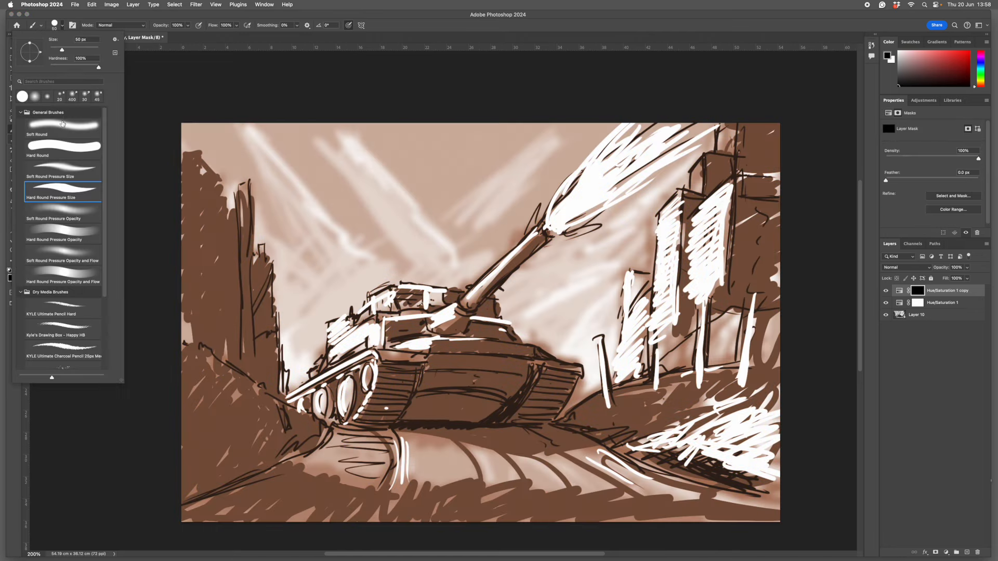
left_click(64, 125)
key("Escape")
key("x")
mouse_move(520, 359)
left_mouse_down()
mouse_move(374, 408)
mouse_move(410, 364)
mouse_move(483, 341)
mouse_move(466, 319)
mouse_move(493, 337)
left_mouse_up()
left_click_drag(550, 233, 457, 319)
mouse_move(537, 371)
left_mouse_down()
mouse_move(531, 400)
mouse_move(555, 386)
mouse_move(546, 428)
mouse_move(532, 364)
left_mouse_up()
mouse_move(191, 377)
left_mouse_down()
mouse_move(209, 360)
mouse_move(219, 366)
mouse_move(203, 411)
mouse_move(212, 468)
mouse_move(303, 409)
mouse_move(290, 455)
mouse_move(233, 481)
mouse_move(258, 354)
mouse_move(693, 509)
mouse_move(420, 303)
left_mouse_up()
left_click(899, 290)
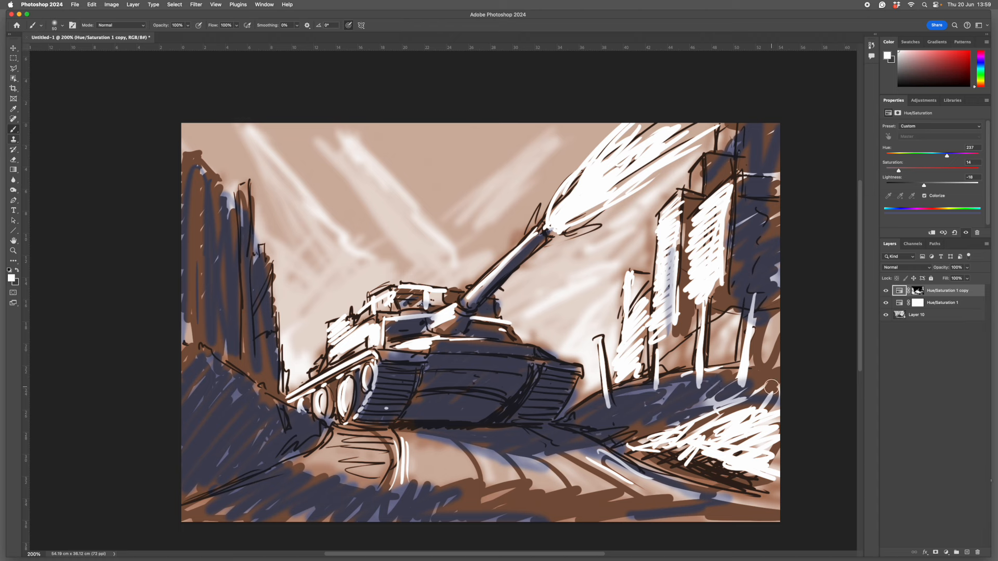
Add a new layer and paint a light blue sky around the gun barrel and between the ruins
key("super+alt+shift+n")
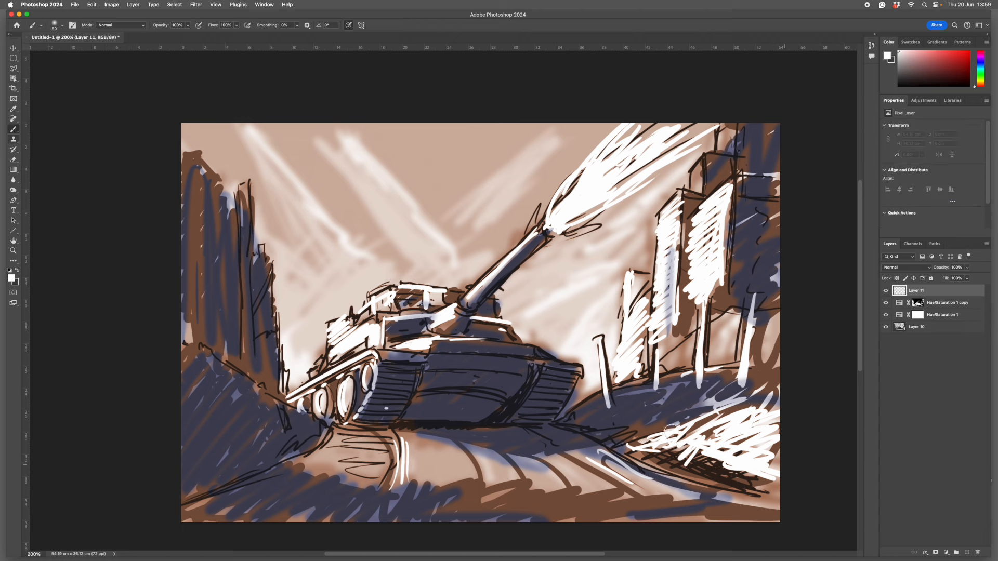
left_click(10, 280)
left_click_drag(446, 449, 447, 458)
left_click_drag(357, 422, 354, 413)
left_click(370, 411)
left_click(515, 407)
mouse_move(566, 135)
left_mouse_down()
mouse_move(301, 203)
mouse_move(319, 326)
left_mouse_up()
left_click_drag(637, 259, 686, 179)
left_click_drag(475, 214, 462, 234)
Deepen the blue of the upper sky with the Burn tool set to Midtones
key("o")
left_click_drag(322, 187, 437, 177)
left_click_drag(655, 218, 333, 155)
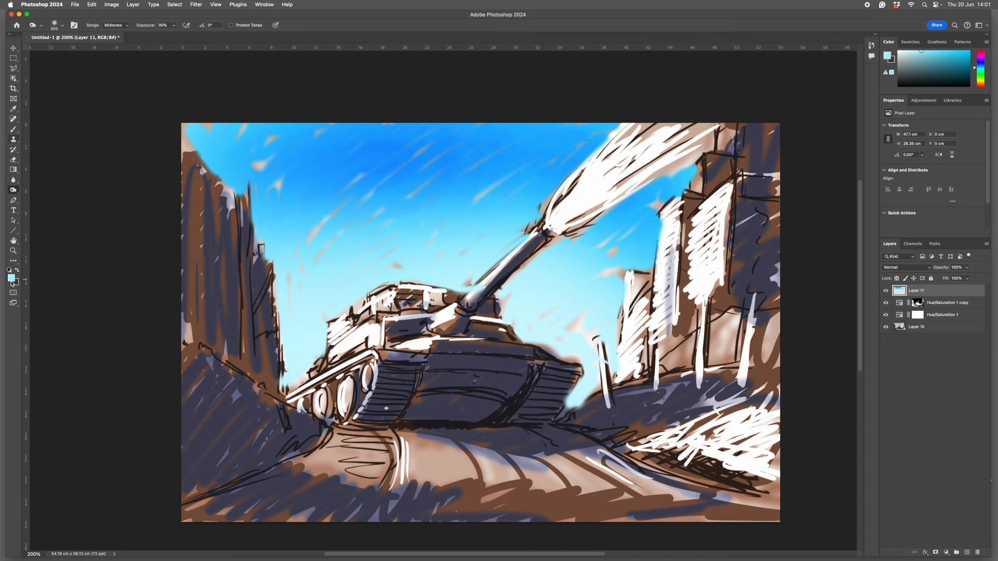
Shrink the brush considerably for detail work on the muzzle flash
key("d")
key("bracketleft")
key("bracketleft")
key("bracketleft")
key("bracketleft")
key("bracketleft")
key("bracketleft")
key("bracketleft")
key("bracketleft")
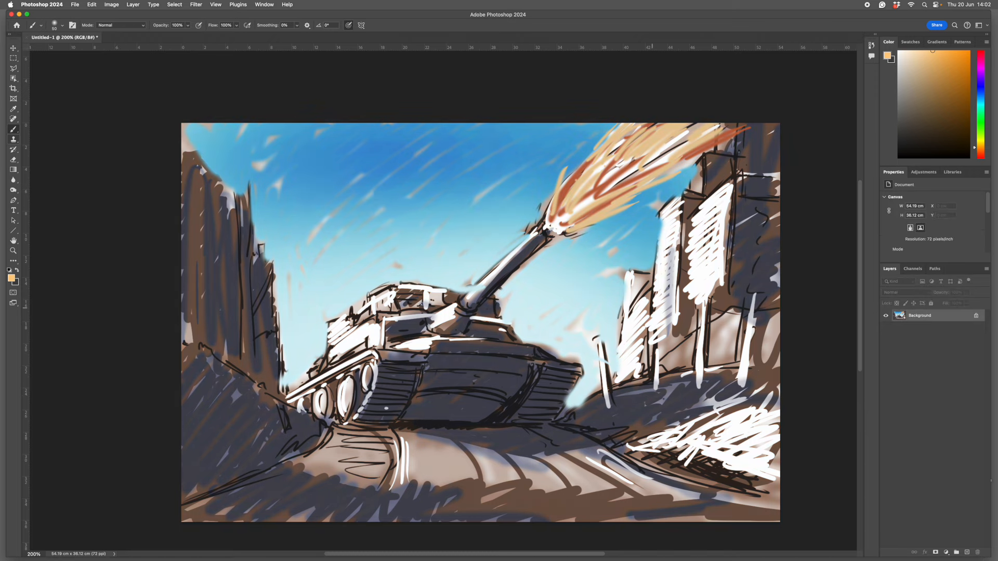
Apply a Levels adjustment with a value of 37 to the flattened tank painting
key("super+l")
type("37")
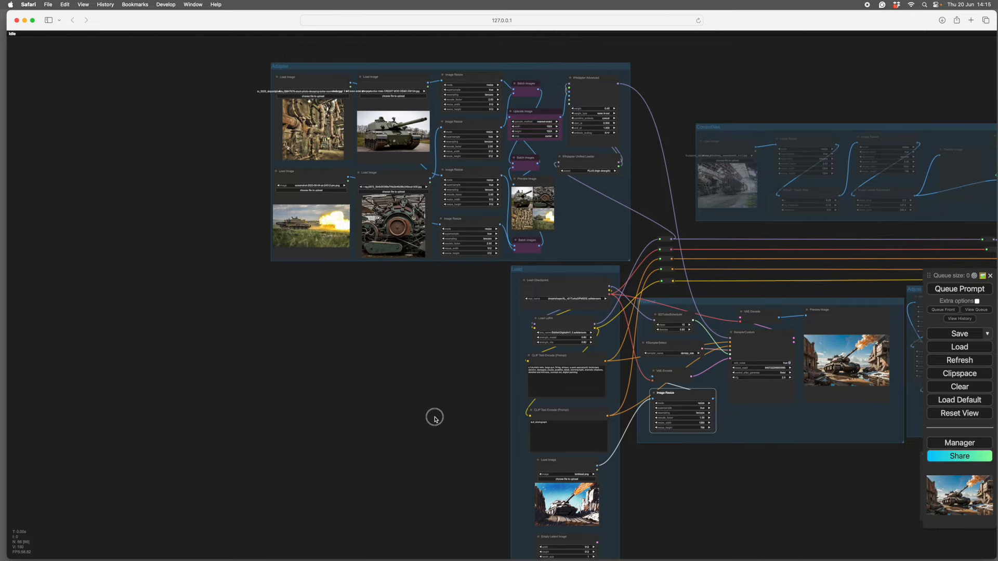
Examine the four reference images and the IPAdapter settings in the ComfyUI workflow's Adapter group
scroll(435, 416, "up", 5)
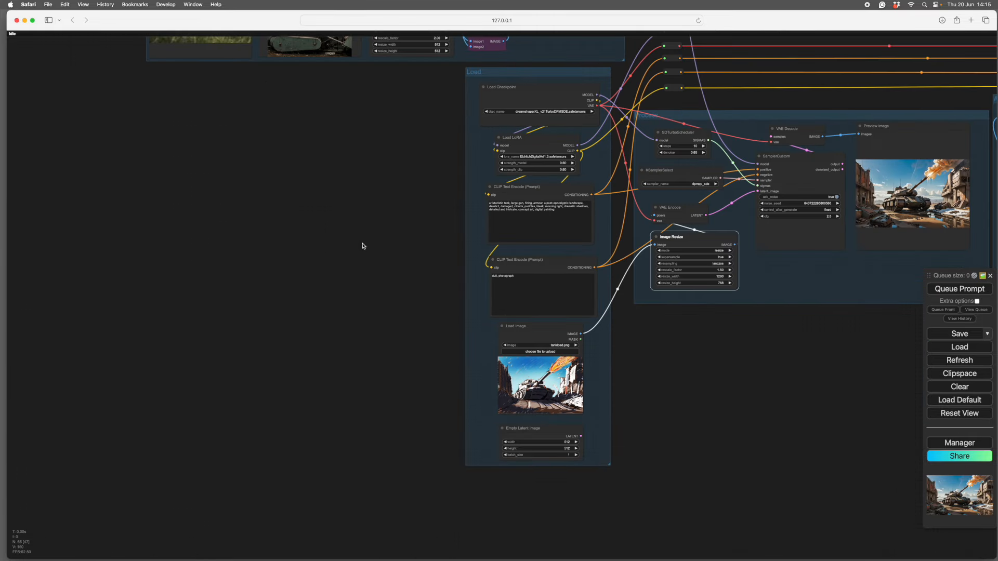
left_click_drag(363, 245, 440, 462)
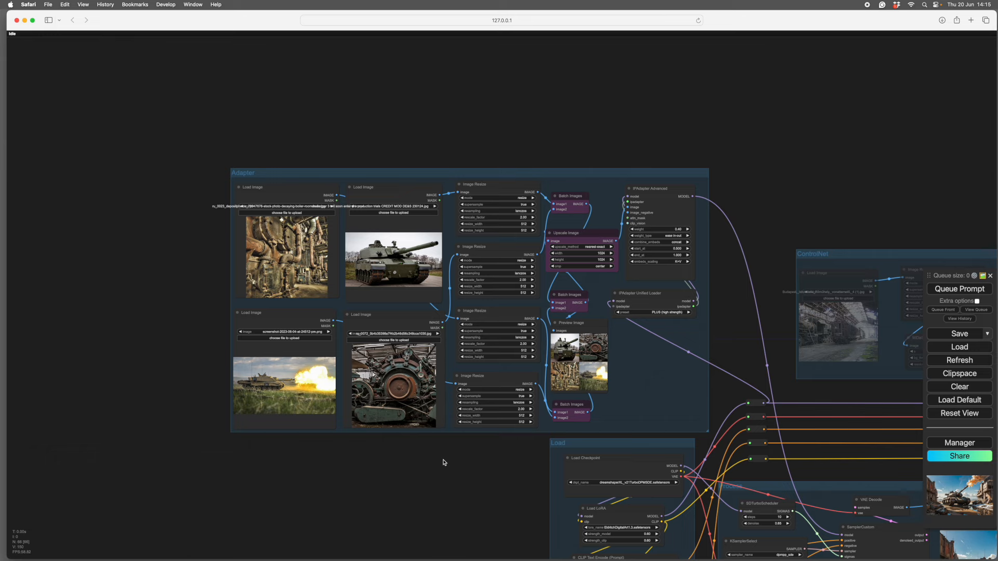
scroll(459, 469, "up", 5)
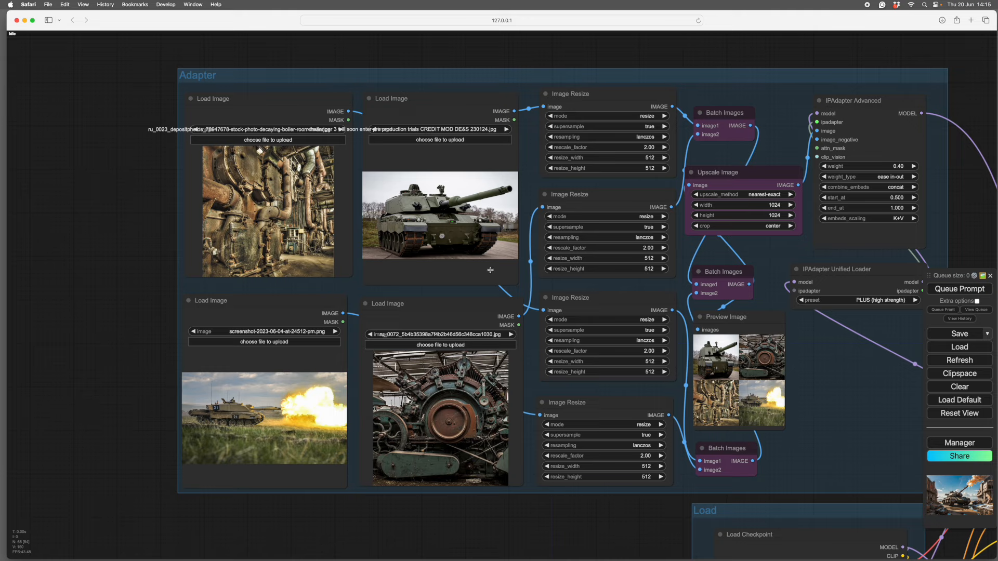
Review the Process group's sampler settings and the Load group's LoRA and CLIP text prompts
scroll(556, 489, "down", 3)
left_click_drag(573, 508, 317, 350)
scroll(528, 368, "up", 4)
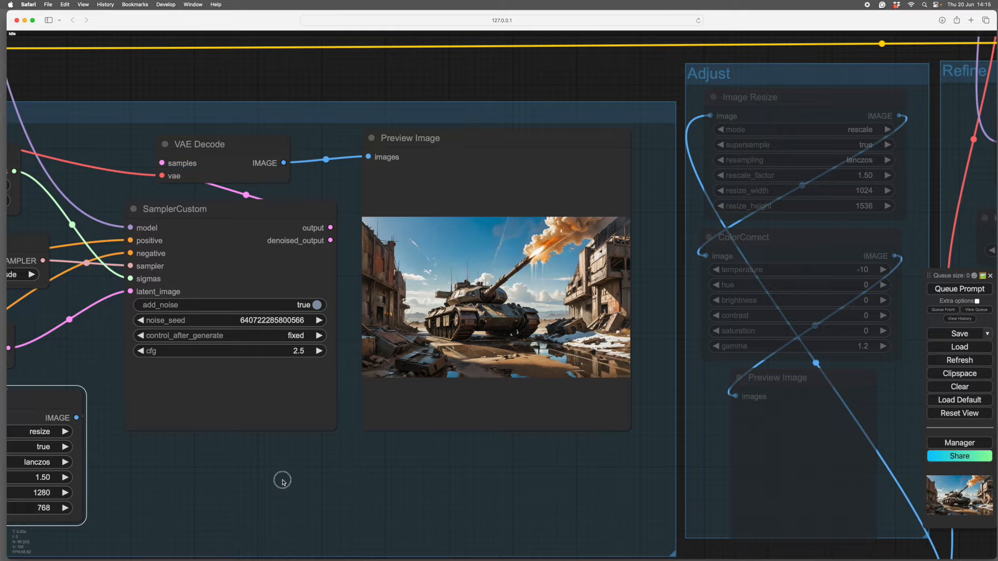
left_click_drag(282, 478, 775, 441)
left_click_drag(314, 454, 691, 476)
scroll(691, 342, "up", 3)
scroll(690, 342, "up", 1)
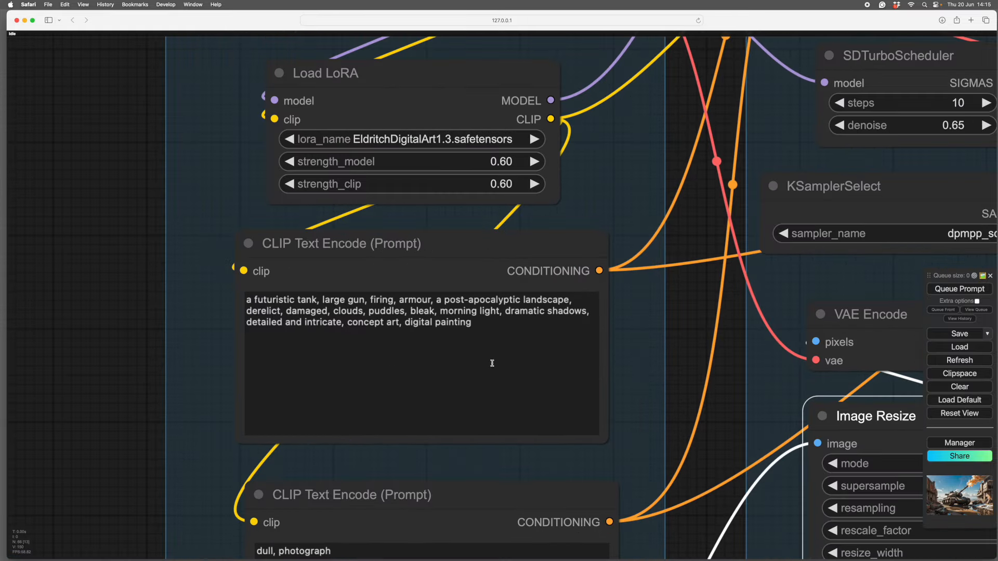
Inspect the generated tank render up close in the Process group's image preview
scroll(559, 365, "down", 5)
left_click_drag(723, 526, 463, 526)
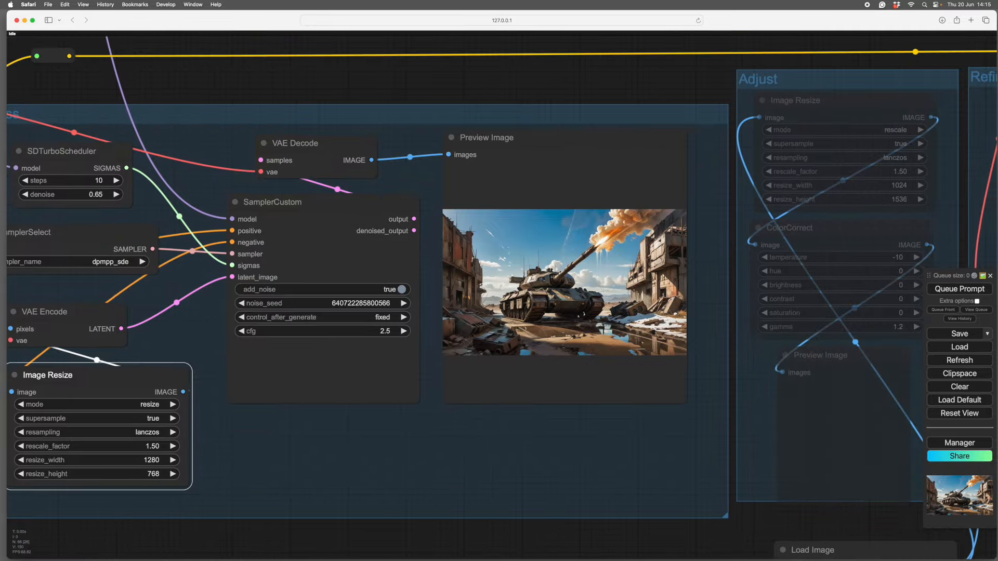
scroll(565, 268, "up", 8)
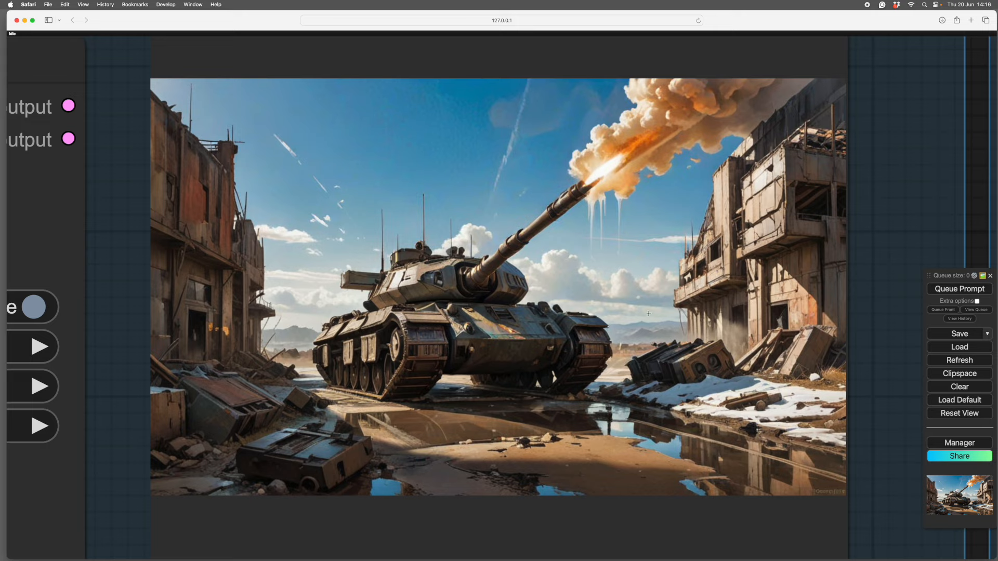
scroll(671, 330, "down", 6)
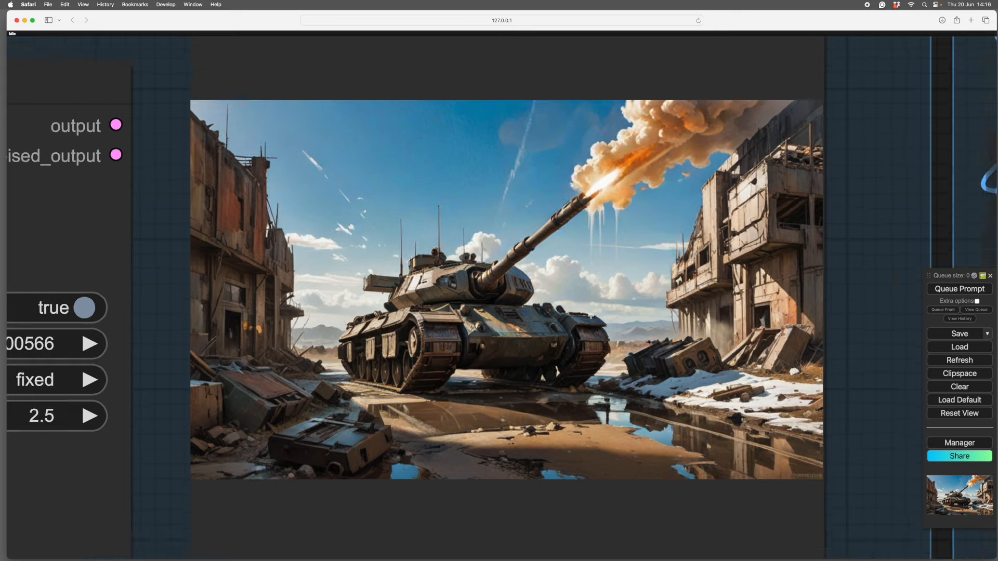
scroll(555, 446, "down", 5)
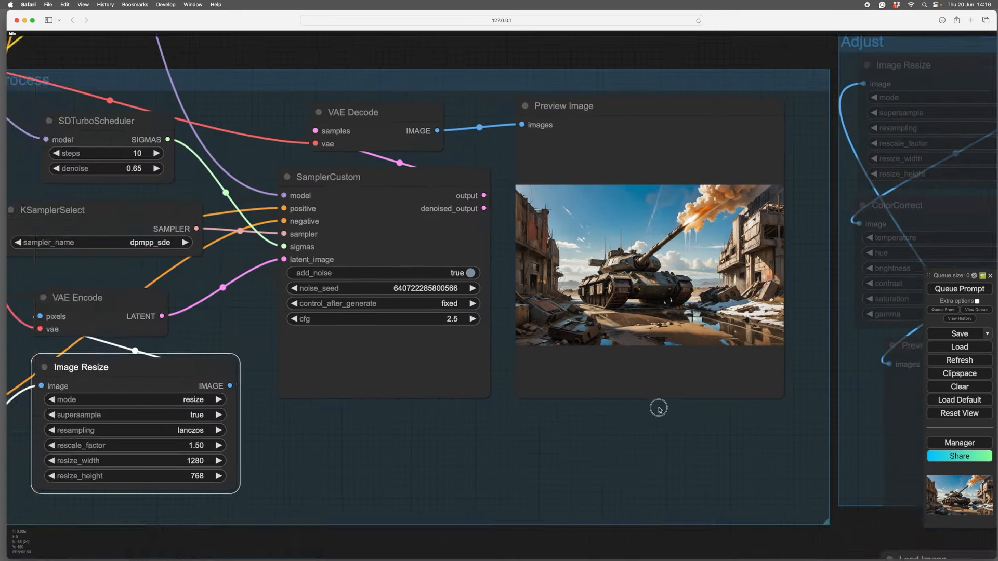
scroll(664, 430, "up", 5)
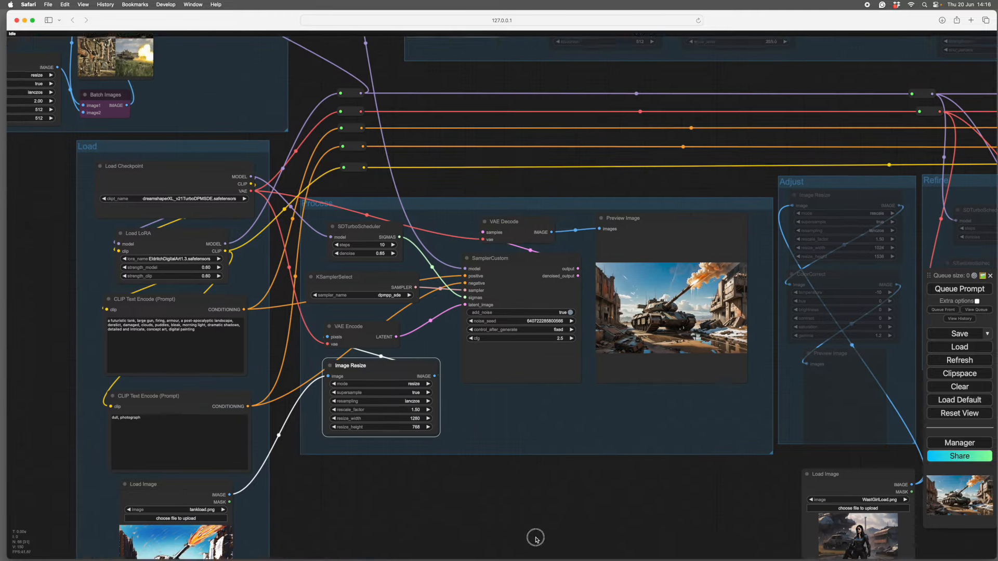
Examine the tank render again in the Process group's preview alongside the SamplerCustom settings
scroll(552, 429, "up", 2)
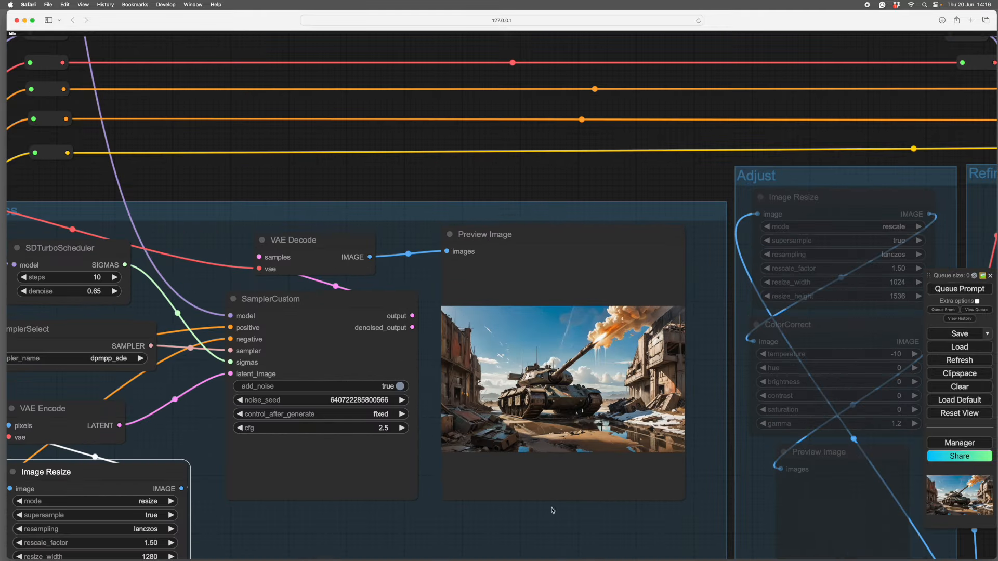
scroll(519, 509, "up", 2)
scroll(537, 444, "up", 4)
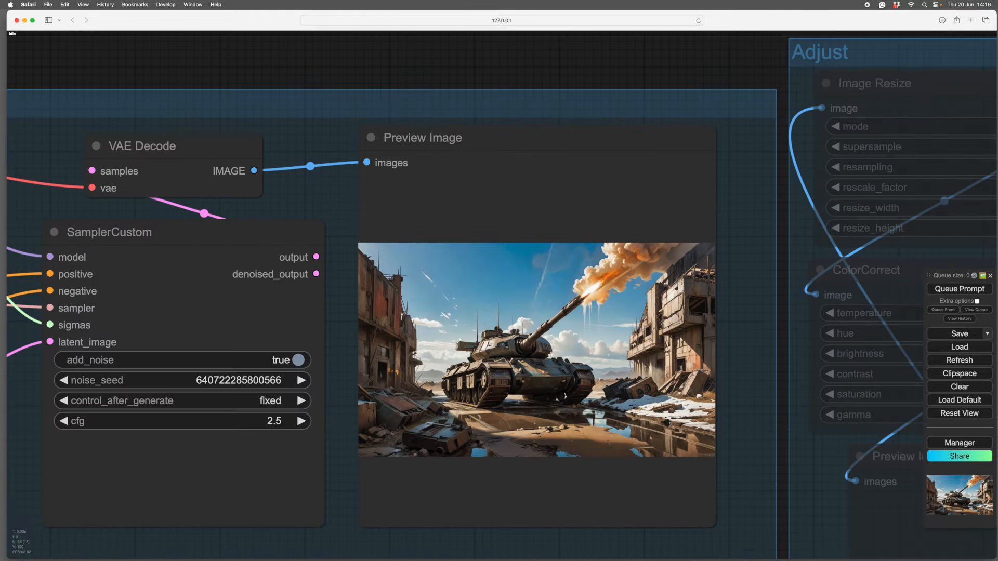
left_click_drag(746, 462, 729, 475)
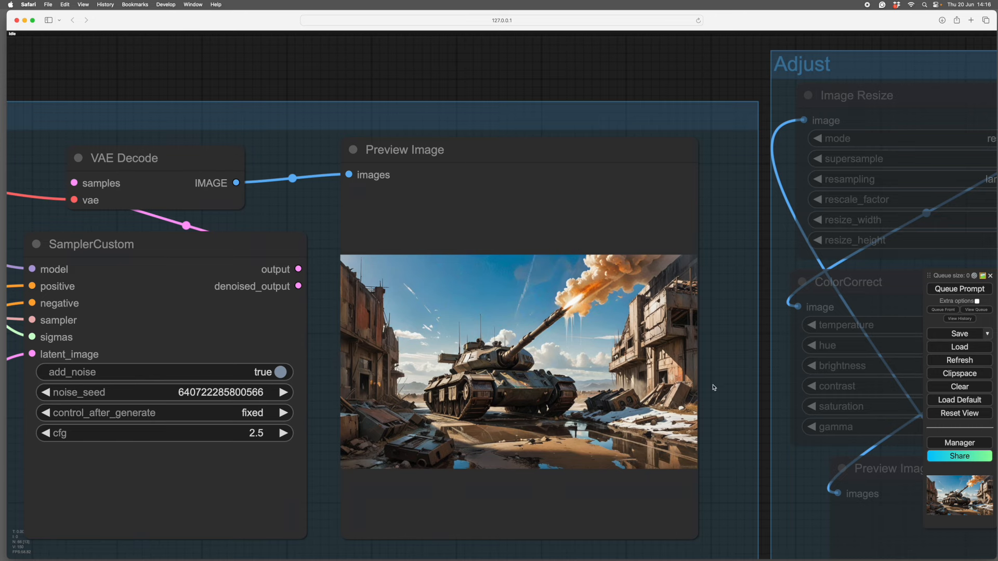
scroll(713, 387, "down", 6)
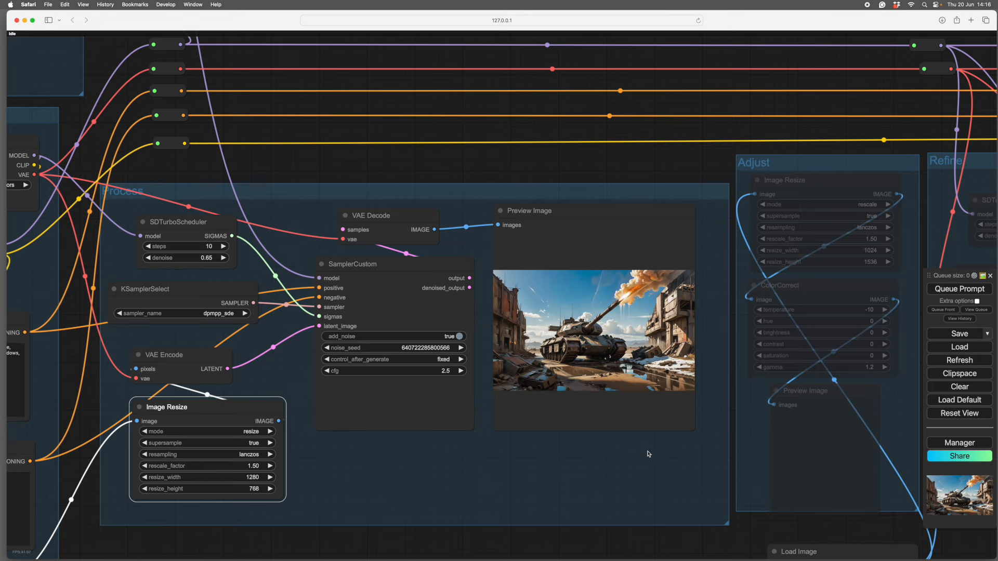
scroll(634, 465, "up", 4)
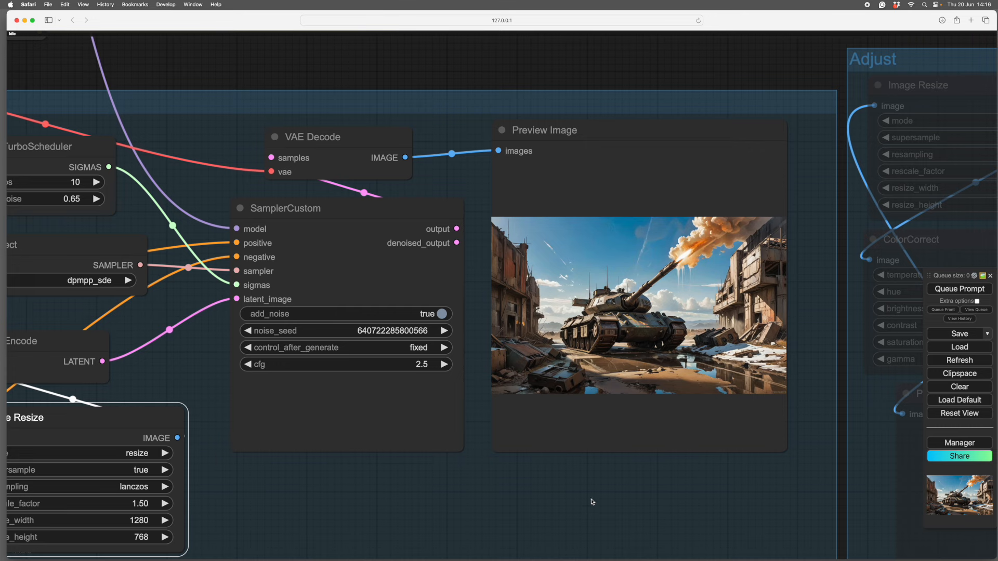
left_click_drag(586, 504, 571, 516)
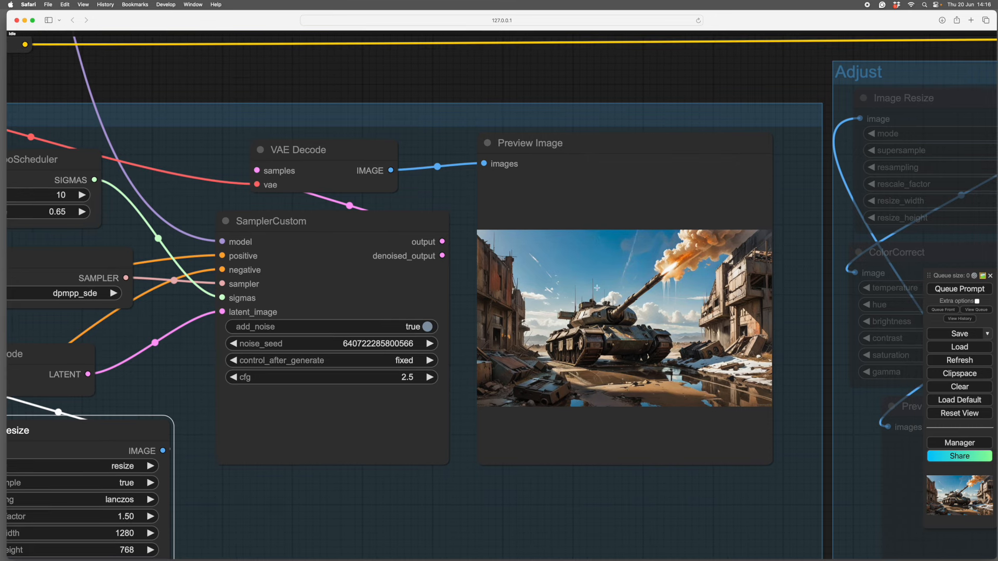
left_click_drag(803, 386, 789, 426)
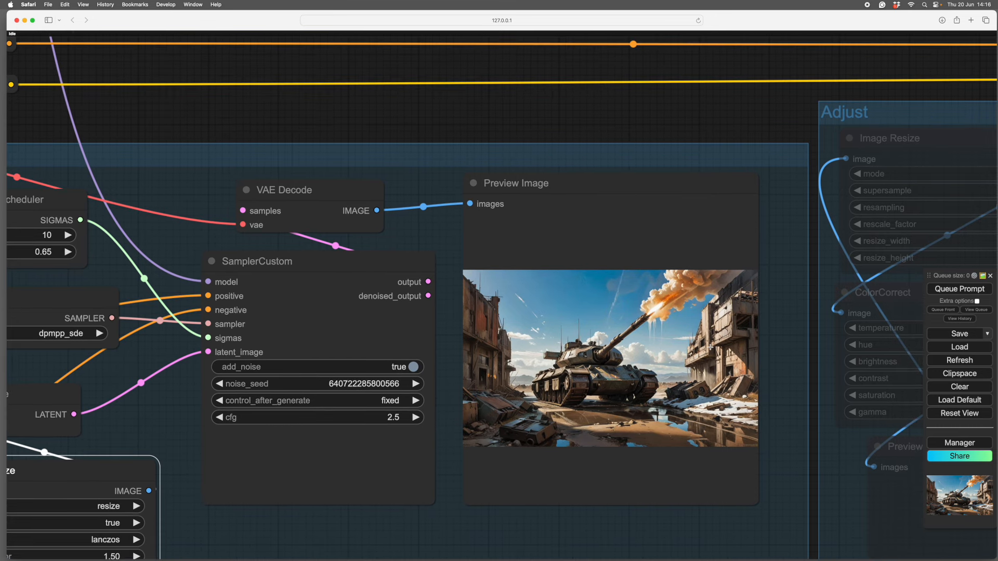
Review how the Load, Adapter and ControlNet groups surround the Process group in the workflow
scroll(791, 381, "down", 5)
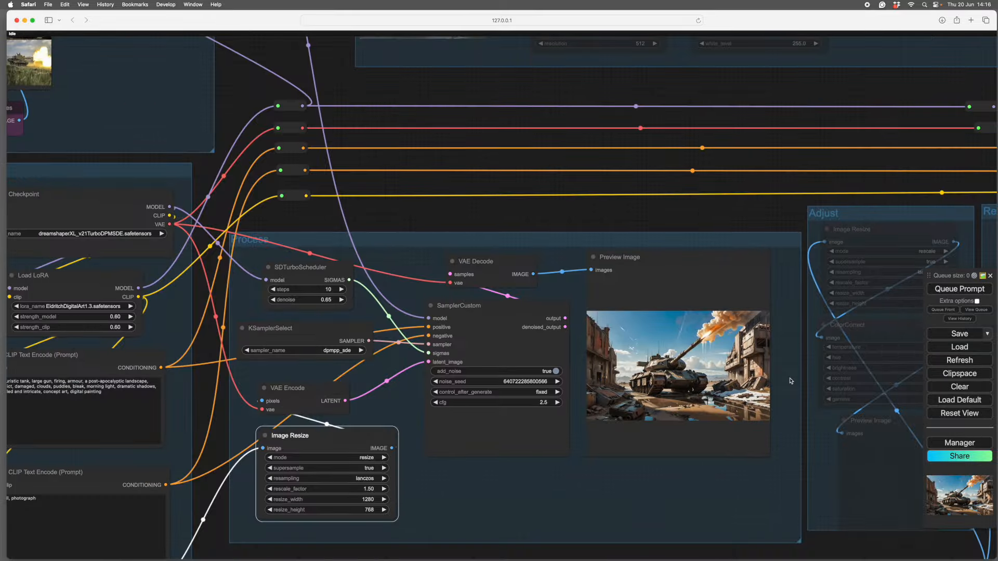
left_click_drag(707, 507, 751, 468)
scroll(680, 492, "down", 3)
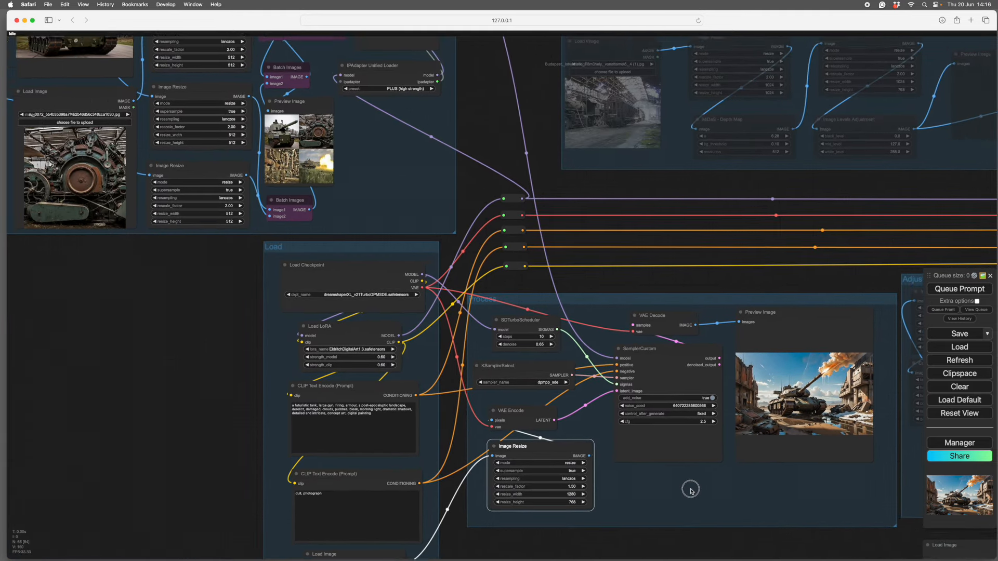
left_click_drag(691, 491, 609, 497)
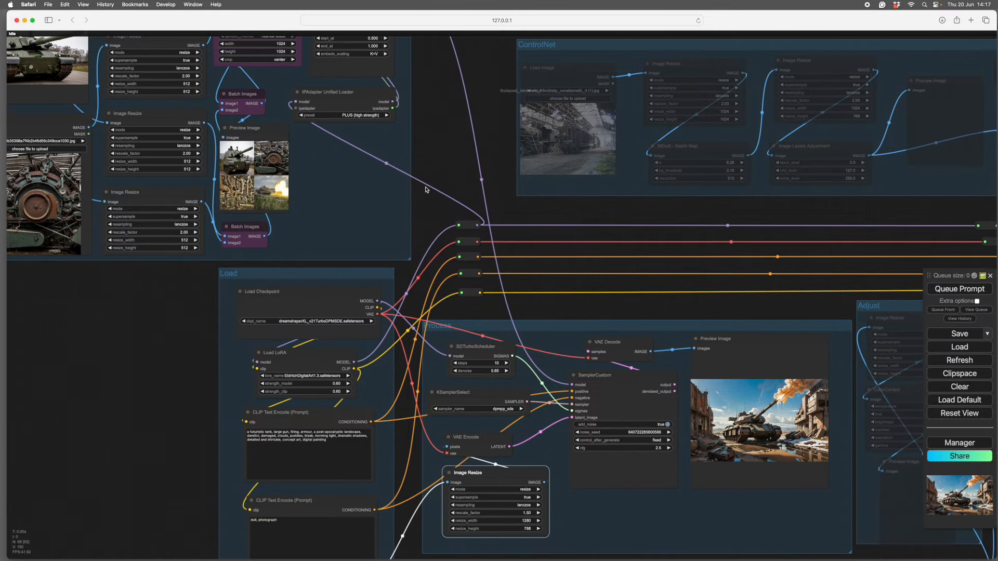
left_click_drag(664, 509, 610, 454)
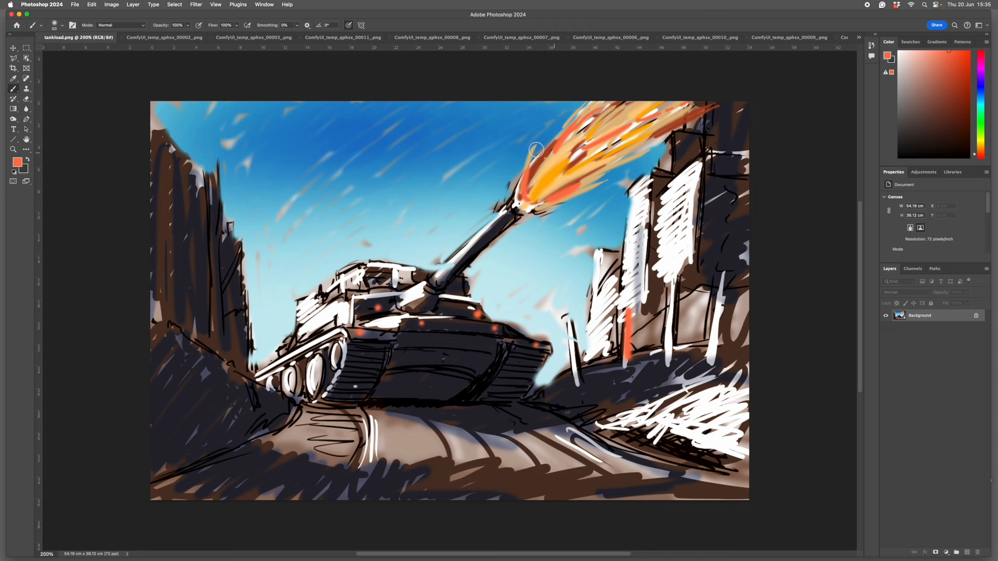
Switch to Photoshop and compare the original sketch with ComfyUI renders 00002, 00003, 00011, 00008, 00007 and 00009
left_click(164, 37)
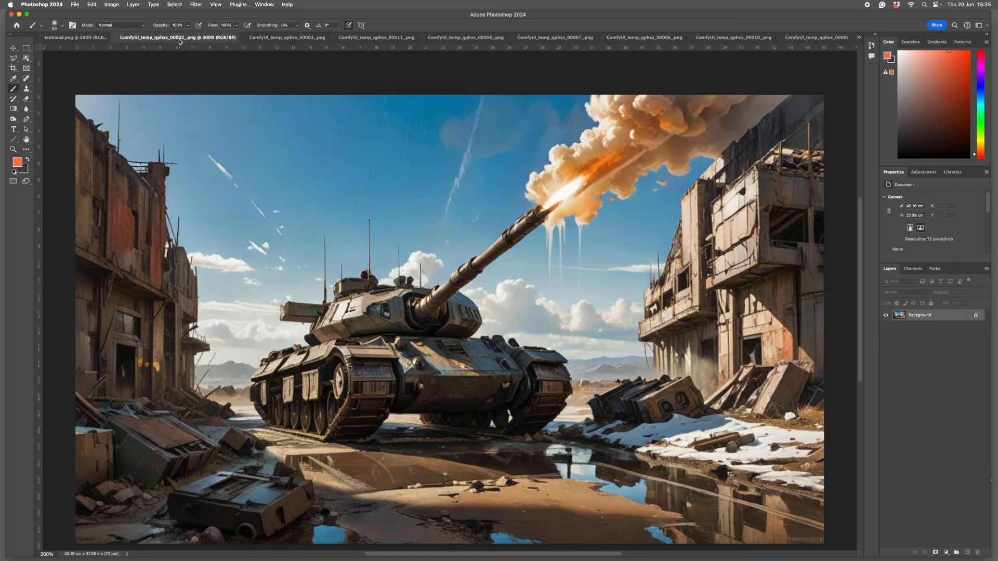
left_click(268, 38)
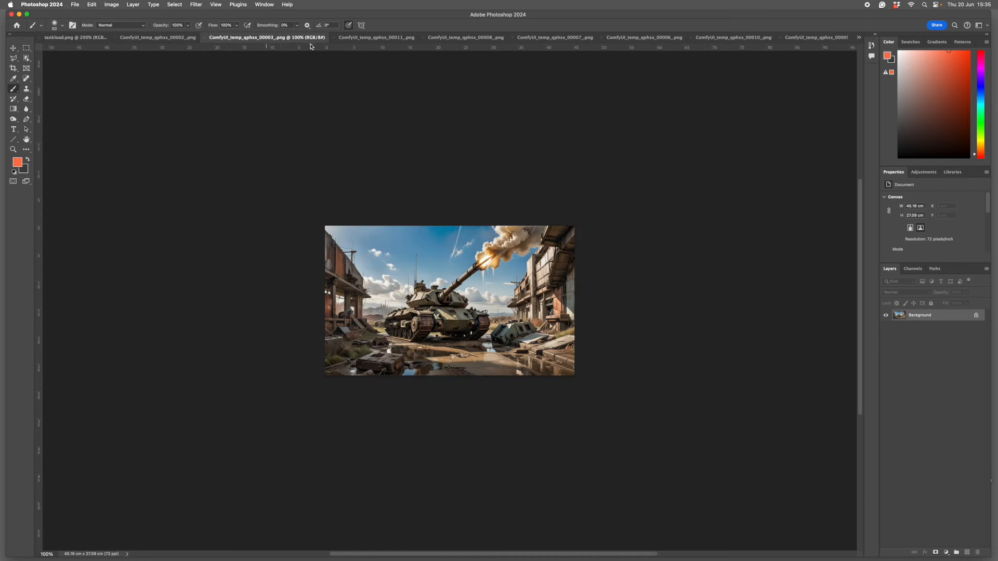
left_click(382, 38)
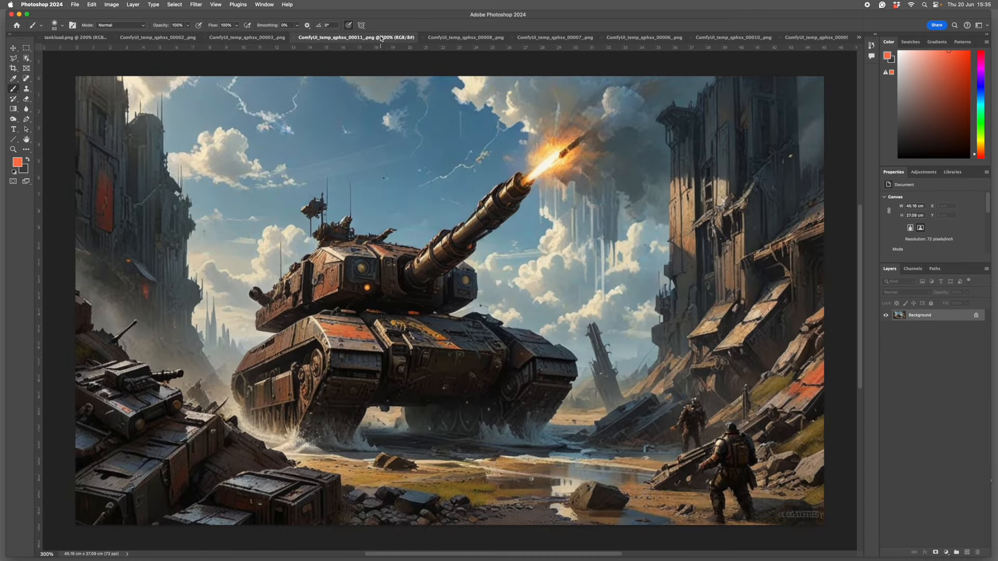
left_click(445, 38)
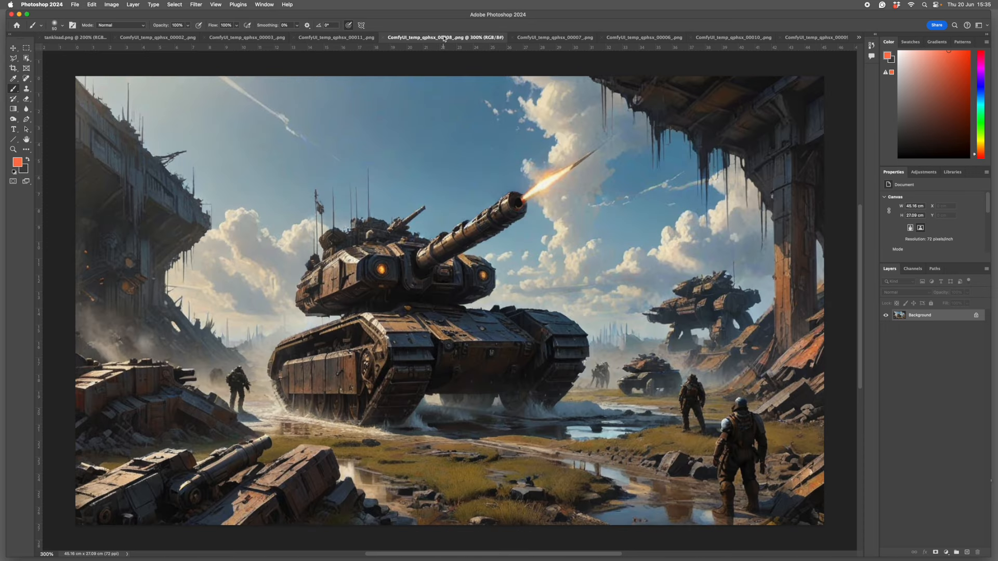
left_click(552, 39)
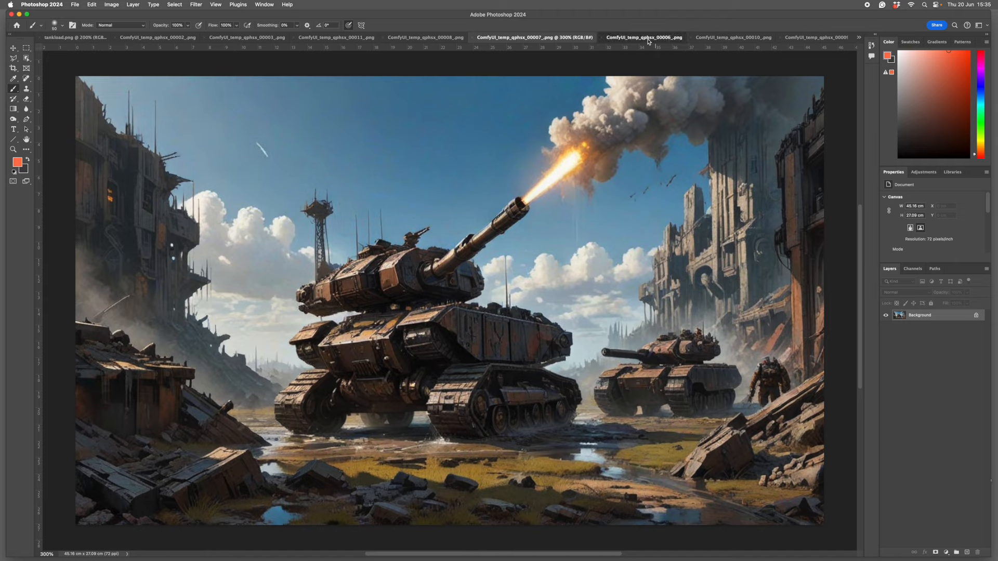
left_click(810, 38)
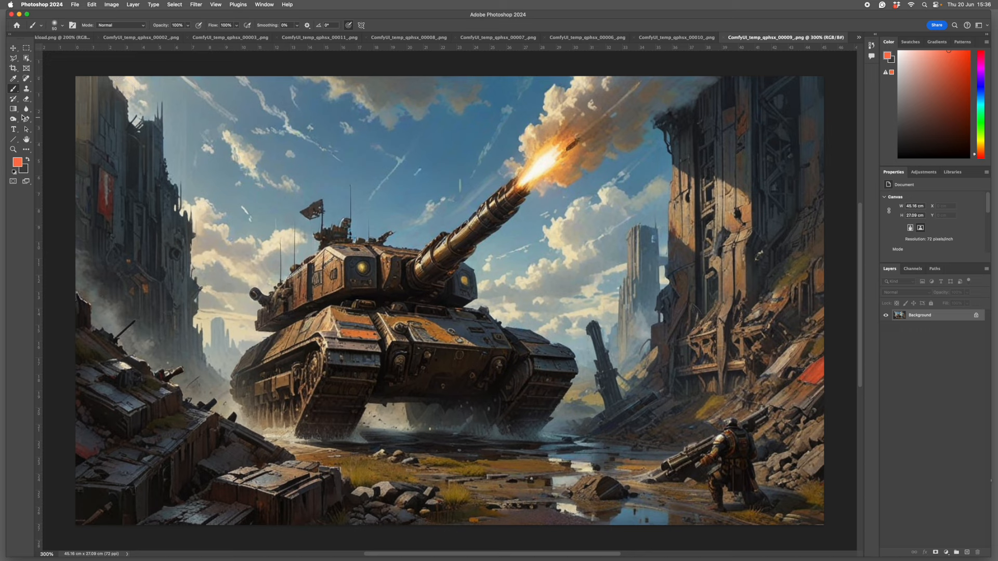
Using Object Selection on render 00009, copy the tank and the muzzle blast with its smoke onto separate new layers
left_click(27, 60)
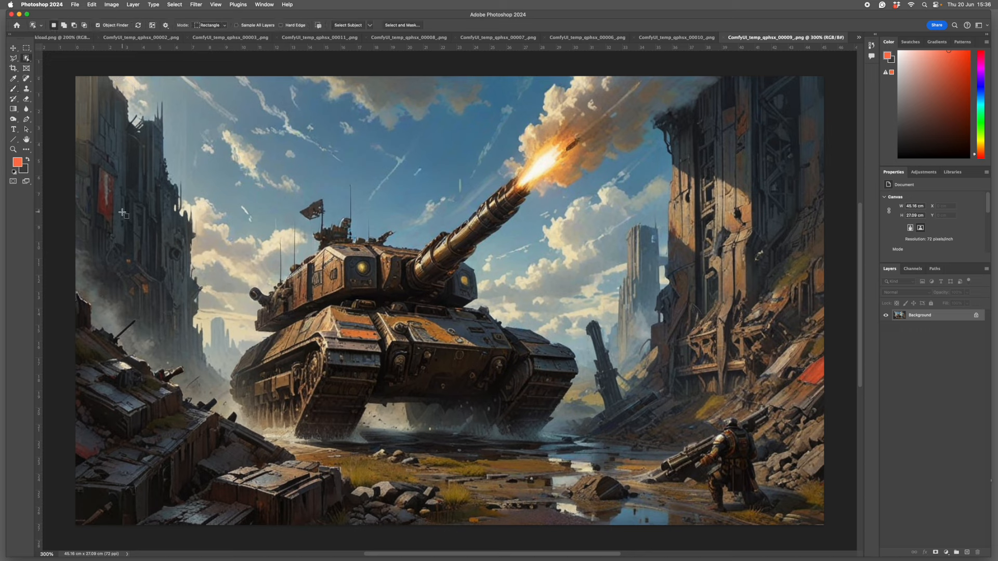
left_click(419, 354)
key("ctrl+j")
left_click(587, 133)
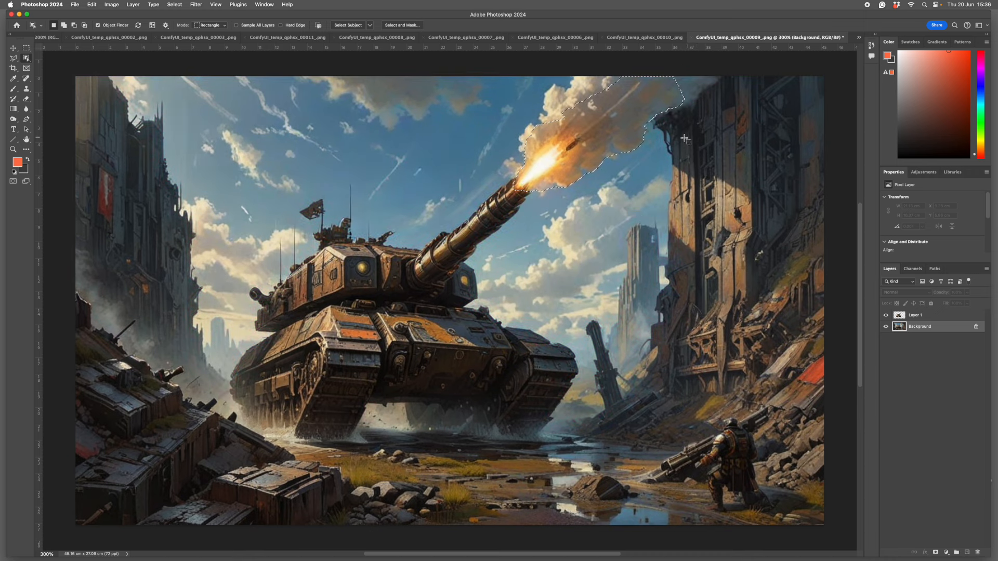
left_click(609, 130, "shift")
key("ctrl+j")
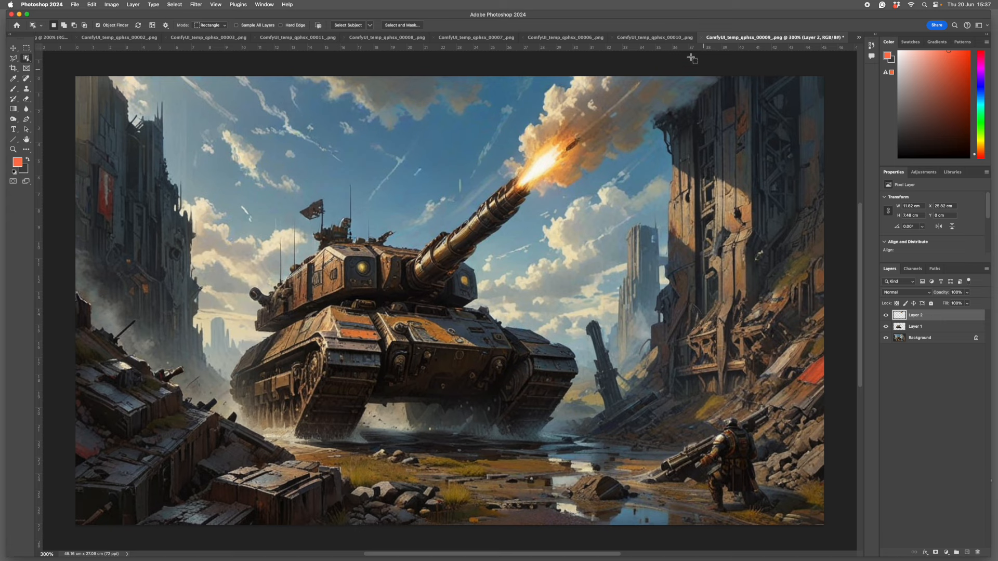
Cut out the main tank from render 00007 onto a new layer, and bring it into render 00009 enlarged to about 150%
left_click(662, 38)
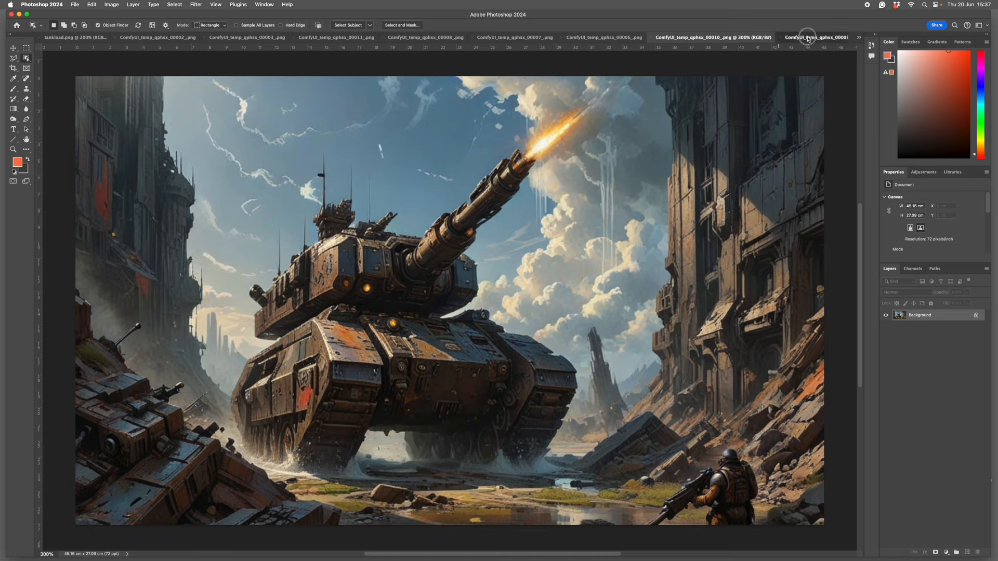
left_click(537, 39)
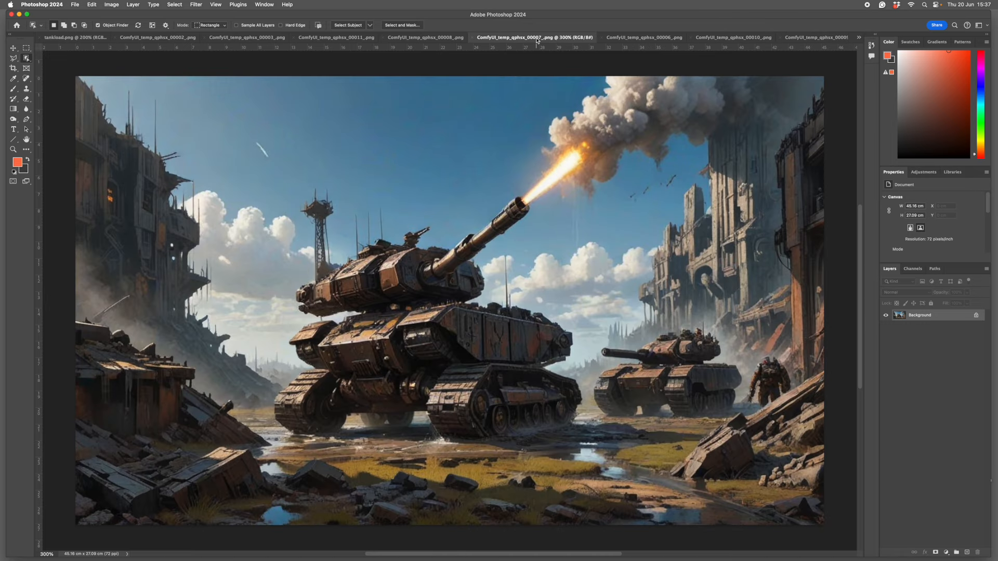
left_click(450, 334)
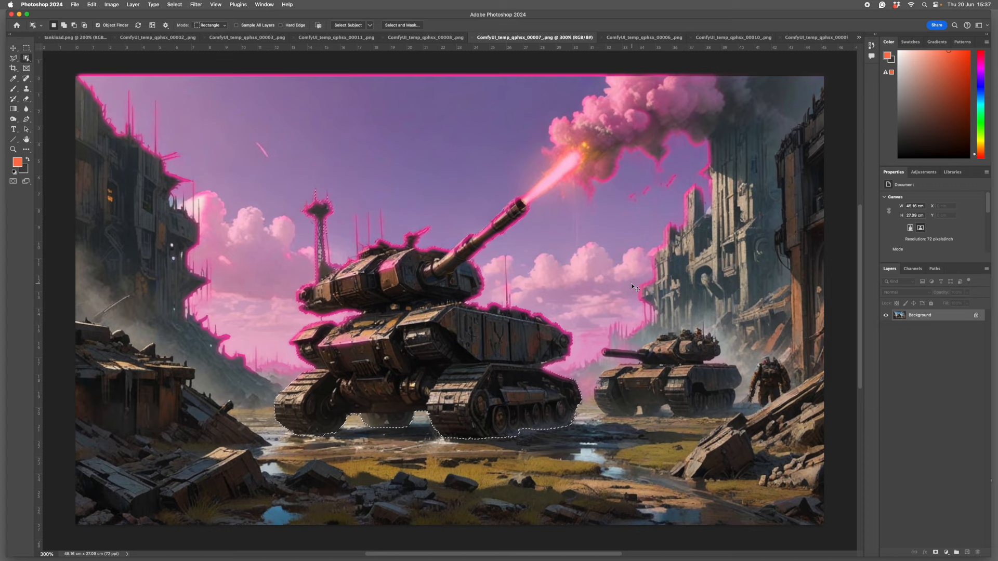
key("cmd+j")
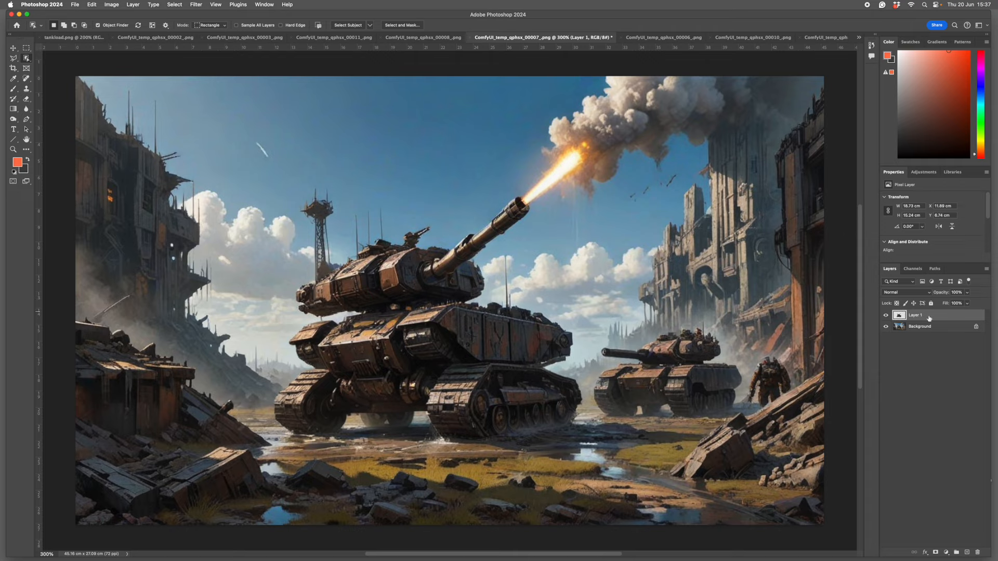
left_click_drag(929, 318, 569, 376)
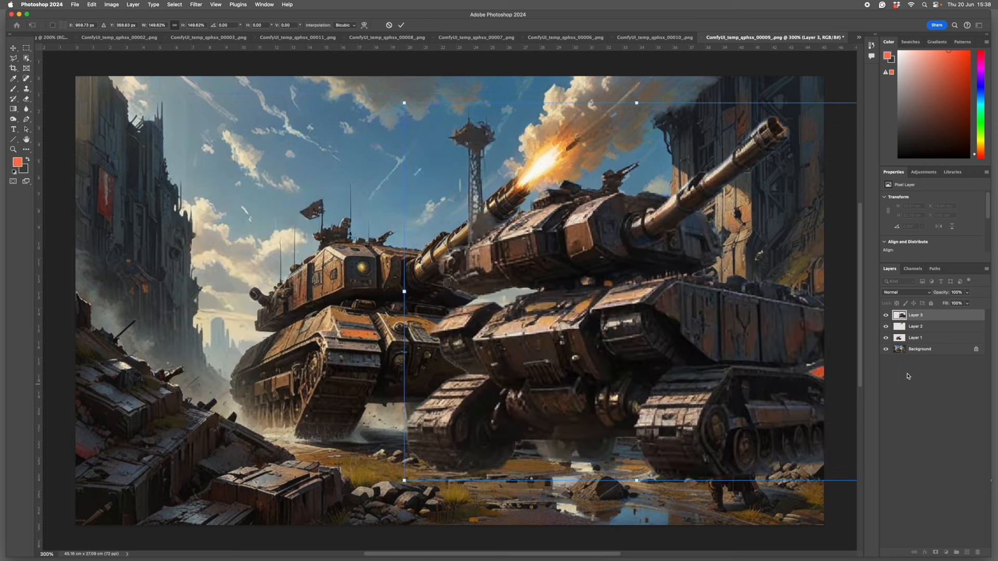
Place the imported tank behind the original tank cutout, and stretch the original cutout to about 148% width and 105% height
left_click_drag(930, 319, 923, 344)
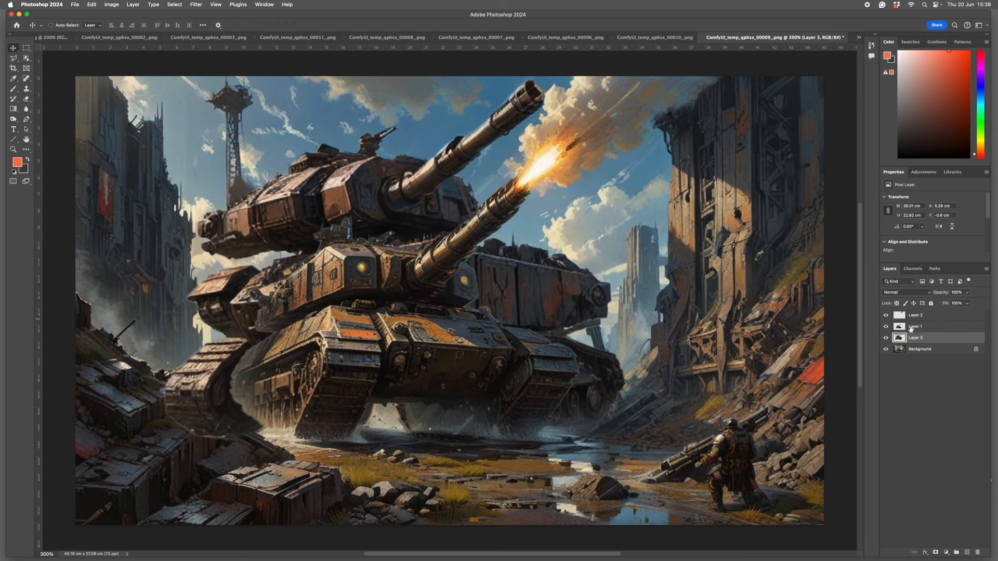
left_click(923, 327)
key("super+t")
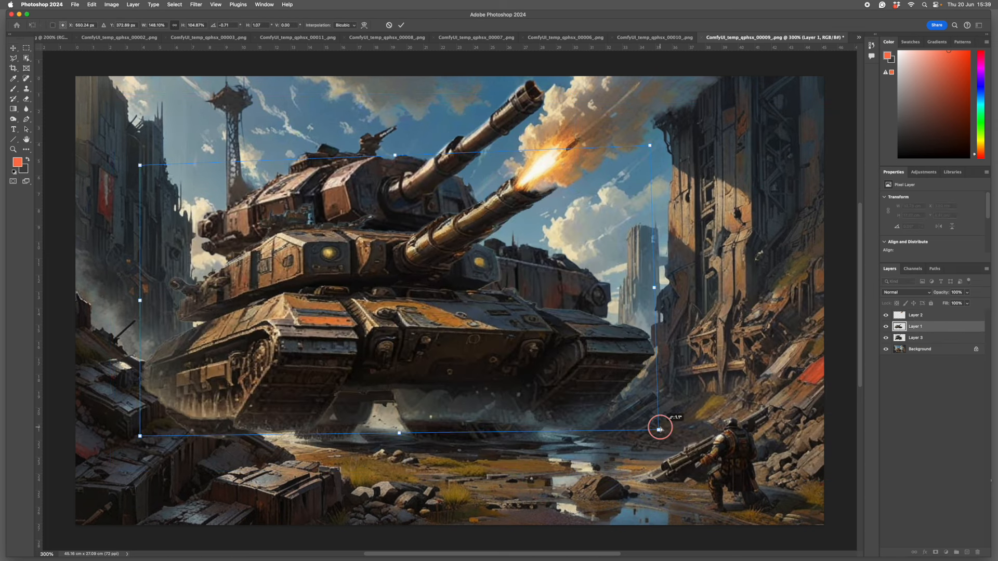
left_click_drag(660, 429, 659, 430)
key("Return")
Merge the two tank layers into one, and scale the combined tank down to about 76%
left_click(922, 339)
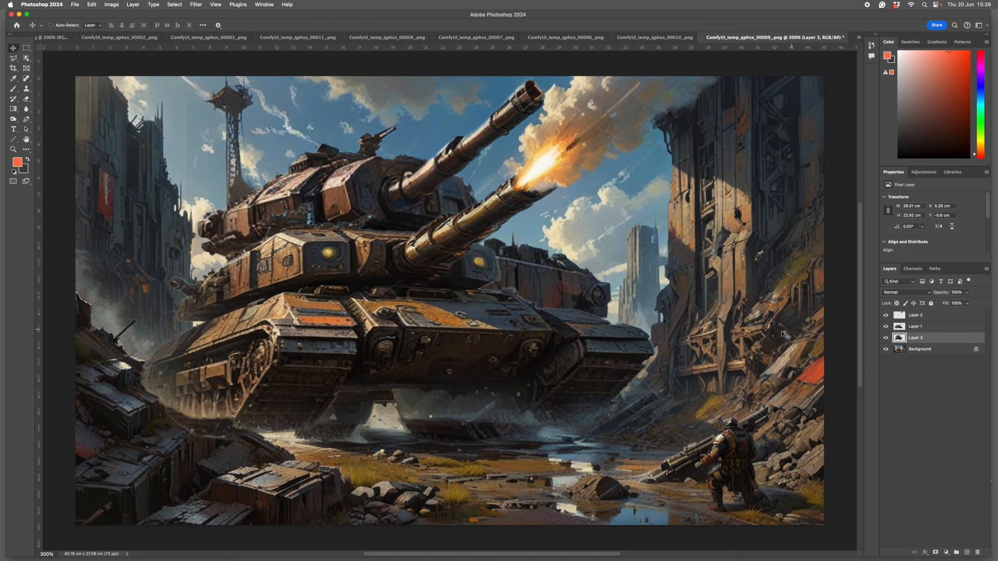
key("super+1")
key("l")
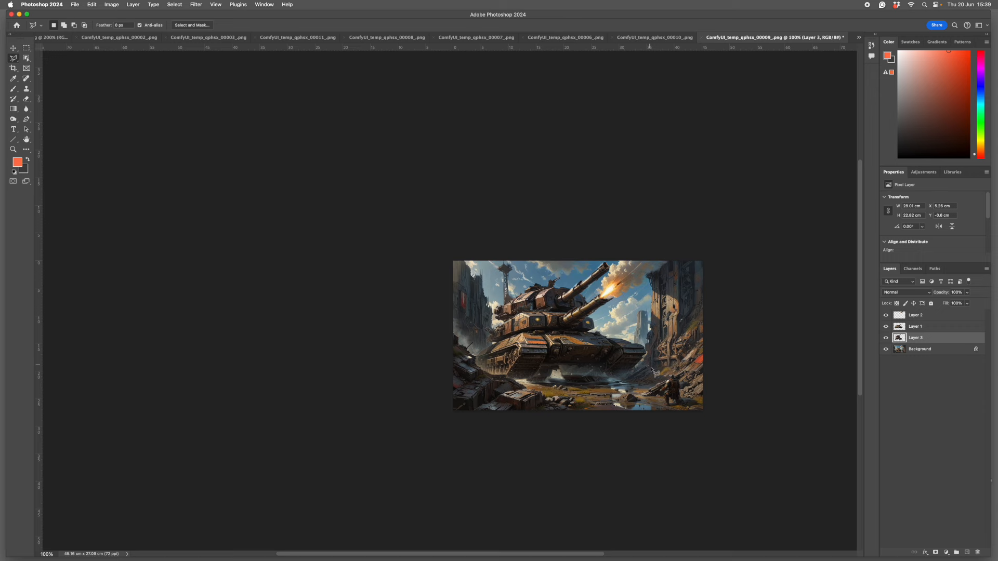
left_click(603, 362, "super")
left_click(934, 327)
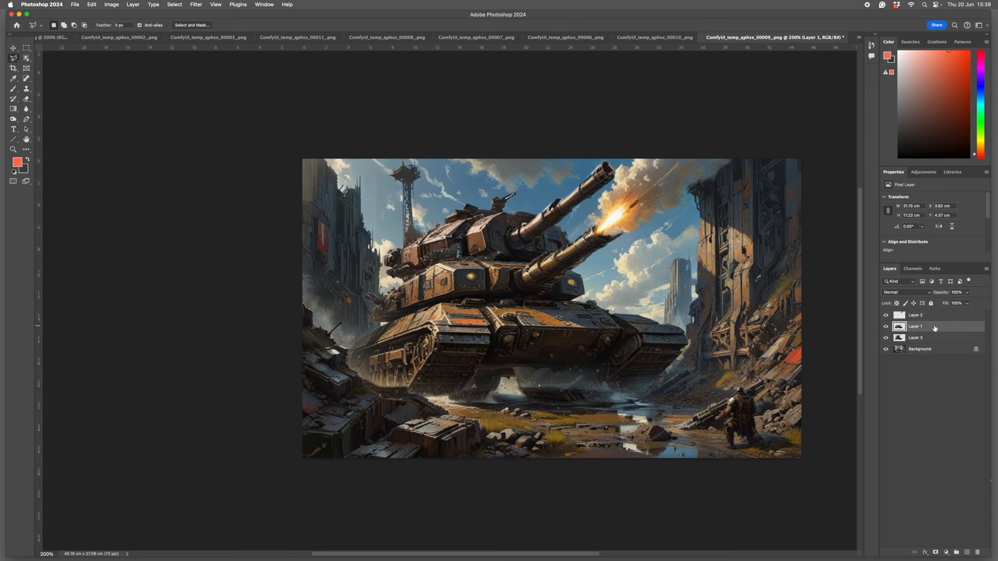
key("BackSpace")
key("super+t")
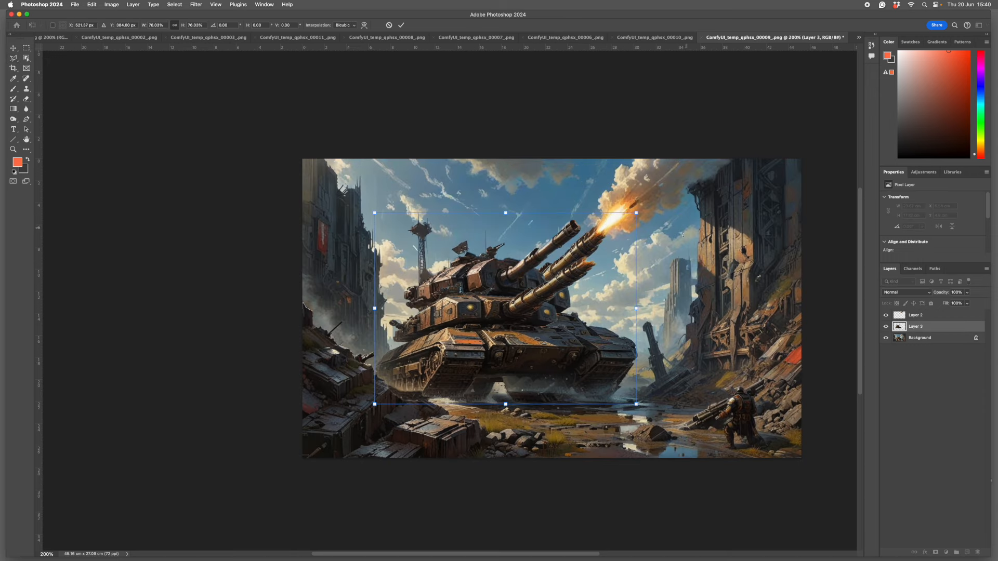
Position copies of the muzzle blast at the tips of the upper and lower barrels, checking the cutouts with the background hidden
left_click_drag(660, 199, 668, 171)
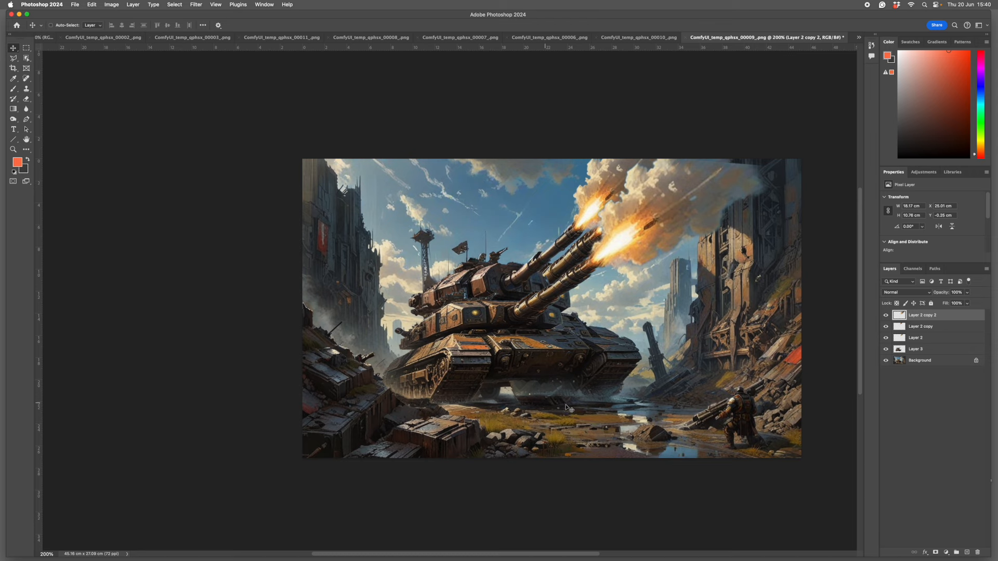
left_click(886, 360)
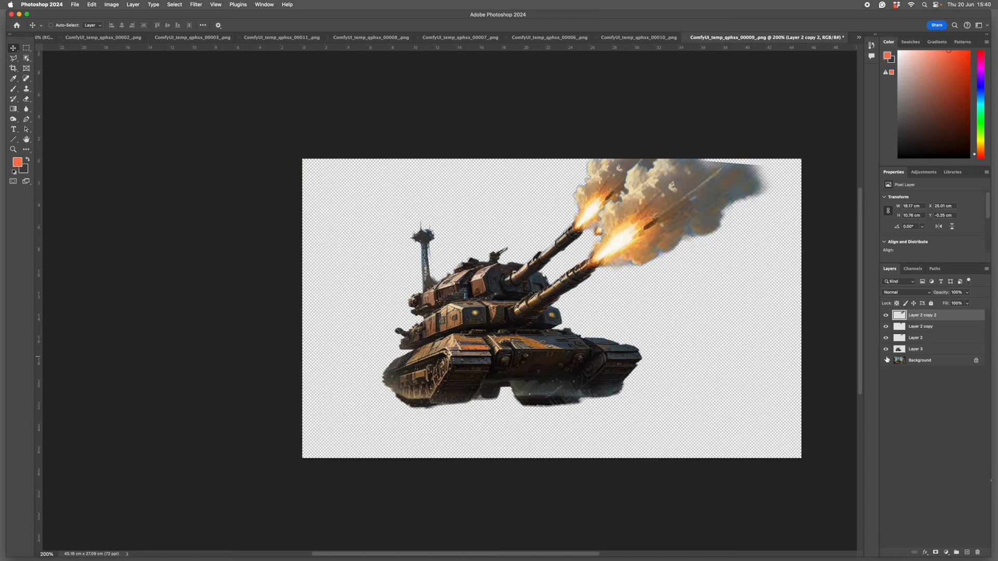
left_click(885, 360)
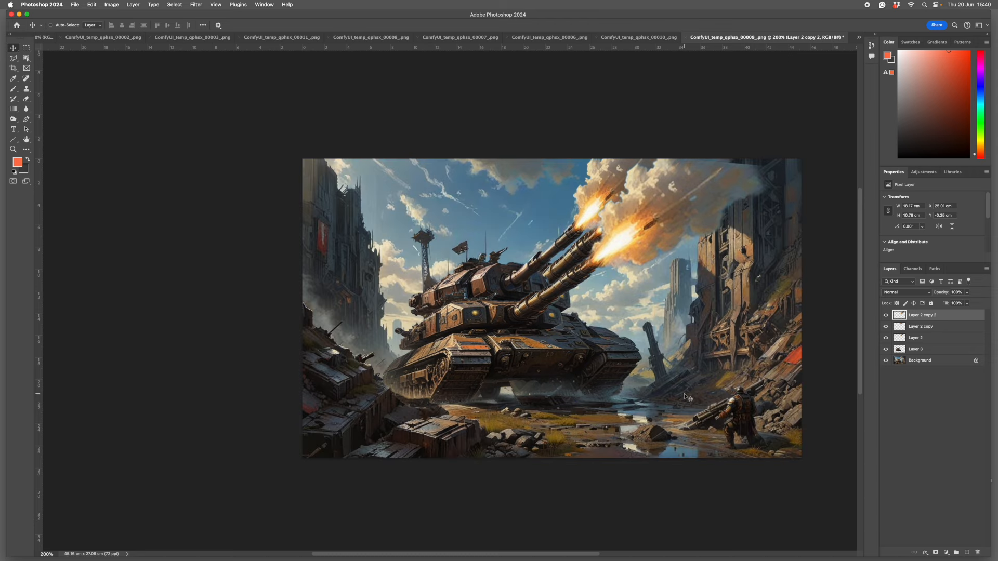
Clone rubble over the soldier at the lower right, on a new layer directly above the background
left_click(917, 349)
key("l")
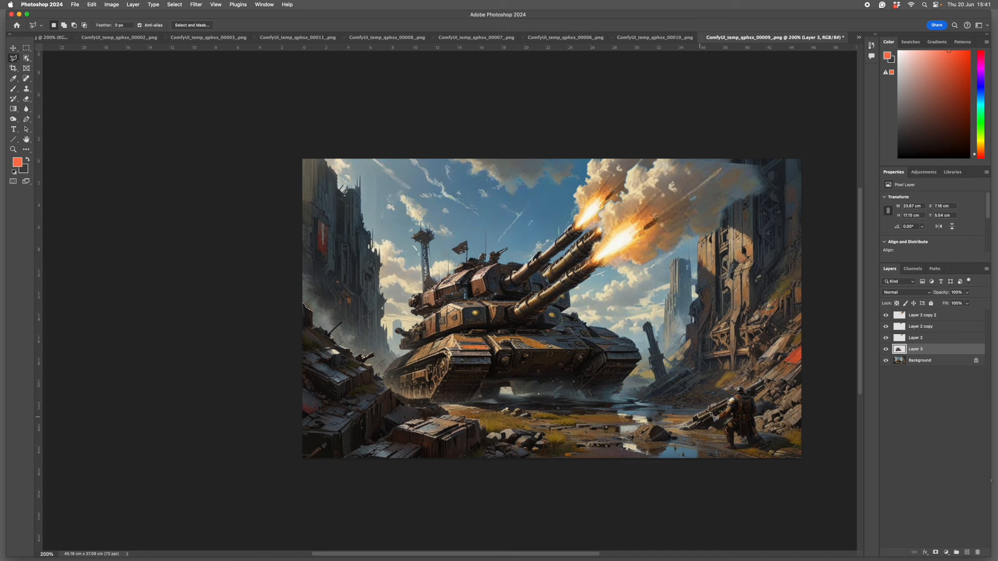
key("alt+bracketleft")
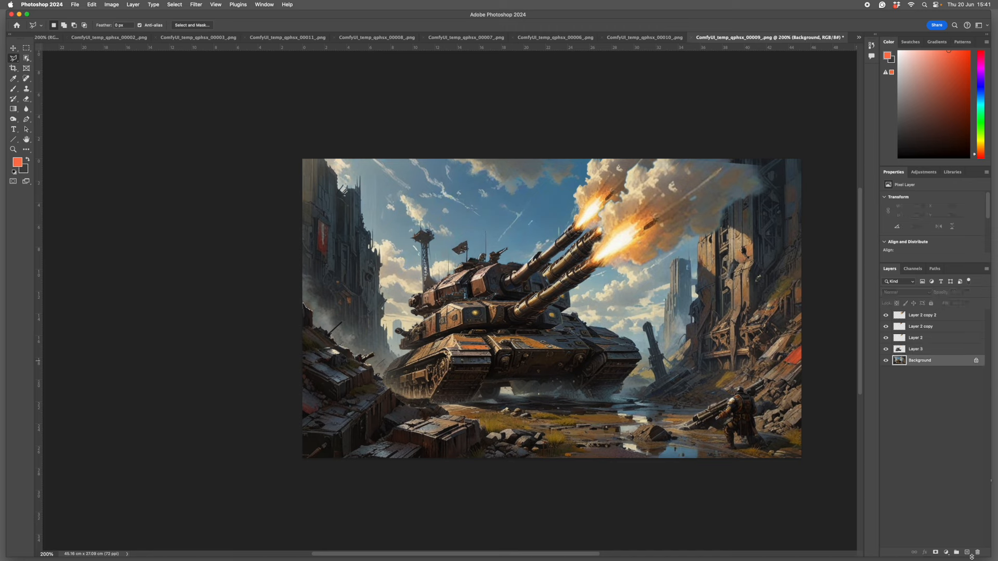
left_click(968, 553)
key("s")
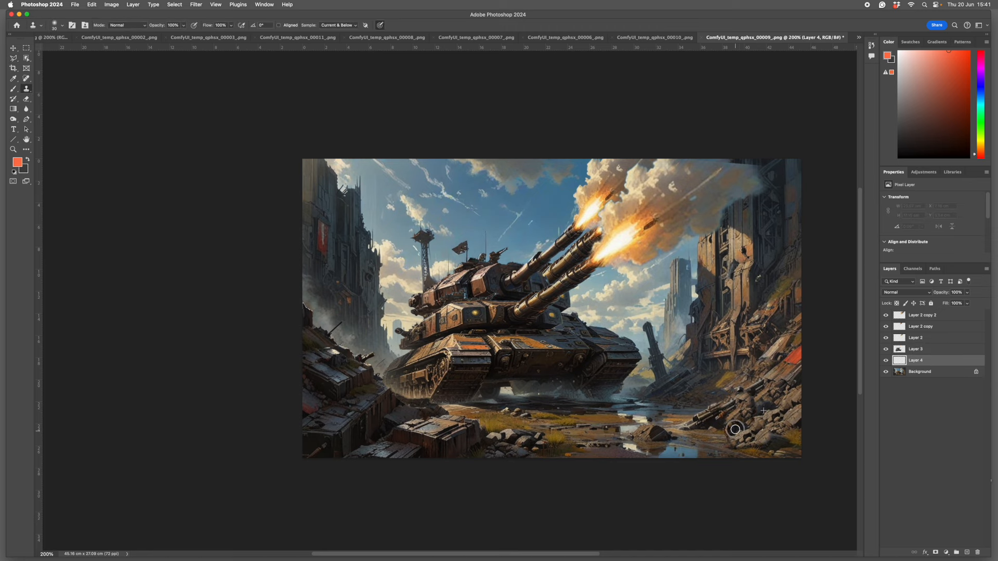
left_click_drag(735, 430, 717, 413)
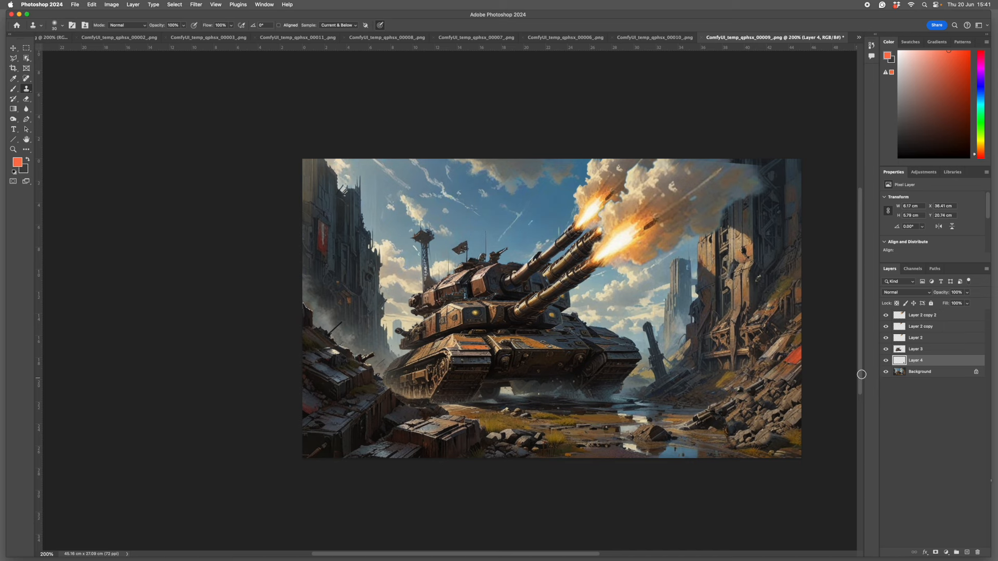
Clone smoky cloud over the top of the right-hand ruins on a new topmost layer, with an enlarged Clone Stamp brush
key("super+shift+alt+n")
key("bracketright")
key("bracketright")
key("bracketright")
key("bracketright")
key("bracketright")
key("bracketright")
key("bracketright")
left_click_drag(798, 174, 715, 174)
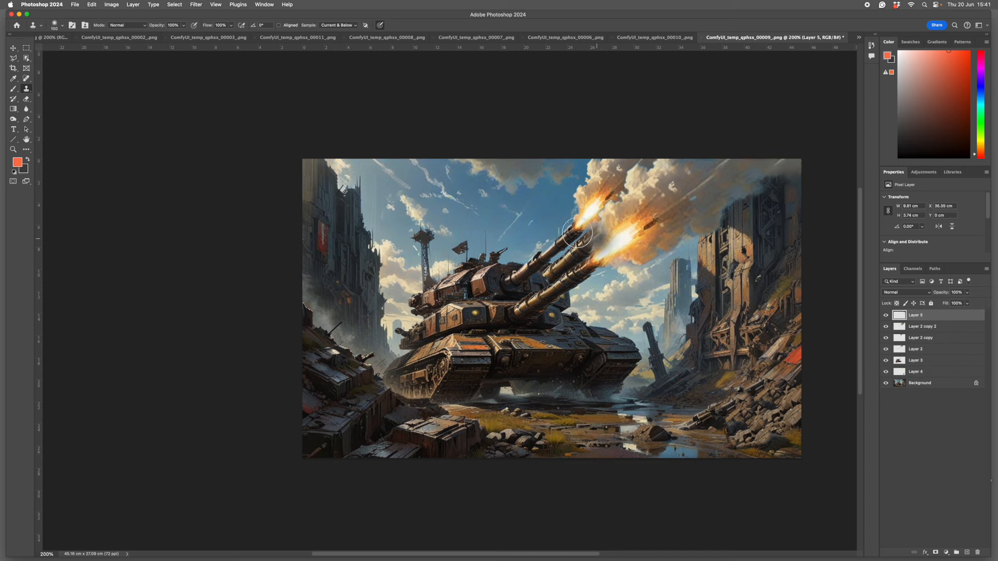
Clone sky over the left ruins' upper edge and the thin tower behind the tank, using a smaller Clone Stamp brush
left_click_drag(577, 232, 574, 230)
key("bracketleft")
key("bracketleft")
key("bracketleft")
key("bracketleft")
key("bracketleft")
key("bracketleft")
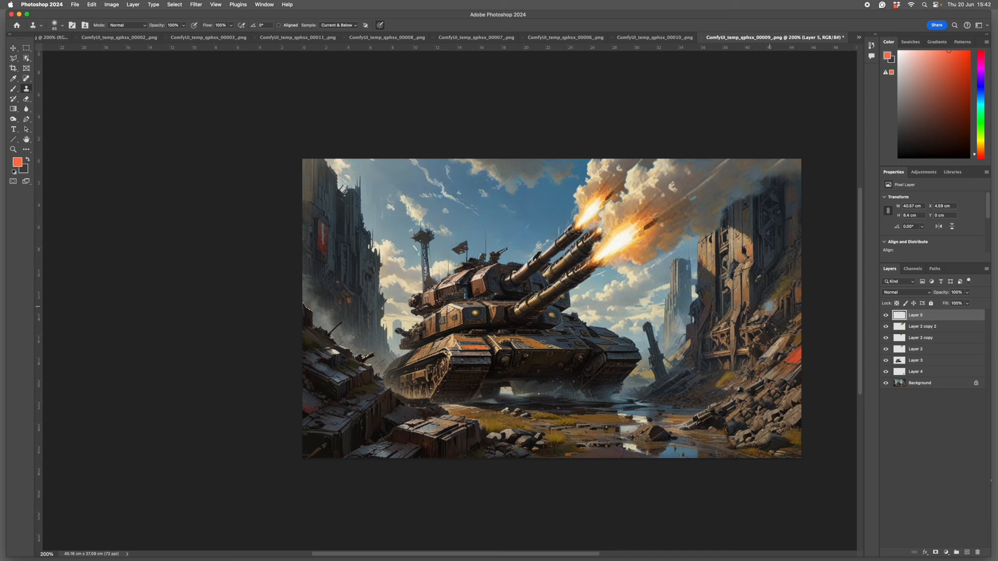
key("super+z")
left_click_drag(414, 253, 425, 231)
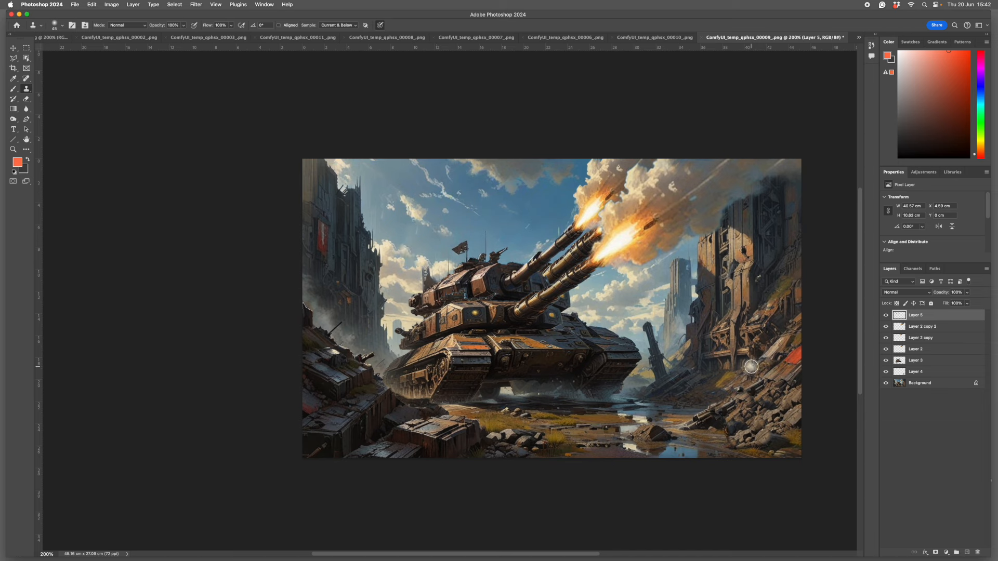
Merge the tank with its muzzle blasts and the rubble patch with the background, and shift the tank slightly toward the right-hand ruins
left_click(929, 362)
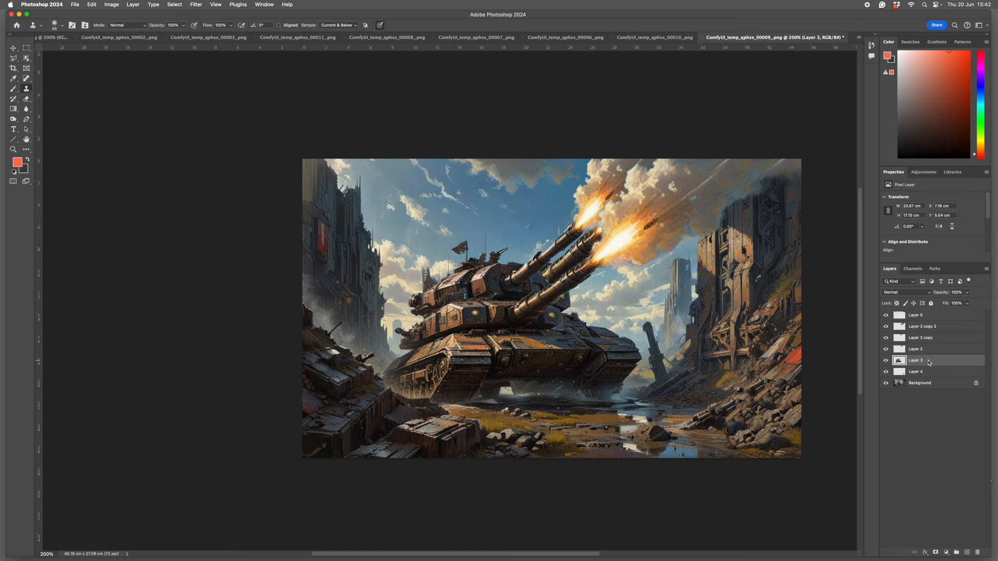
left_click(930, 317)
left_click(935, 327)
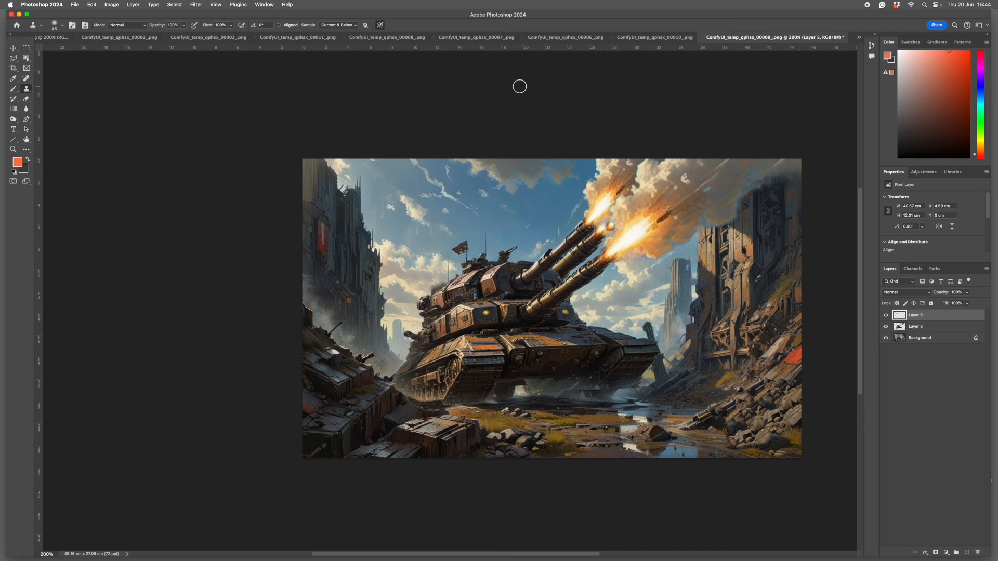
Bring a soldier cutout from another render into render 00009, scale it to about 2.1 by 4.2 cm, and stand it beside the right rubble
left_click(464, 39)
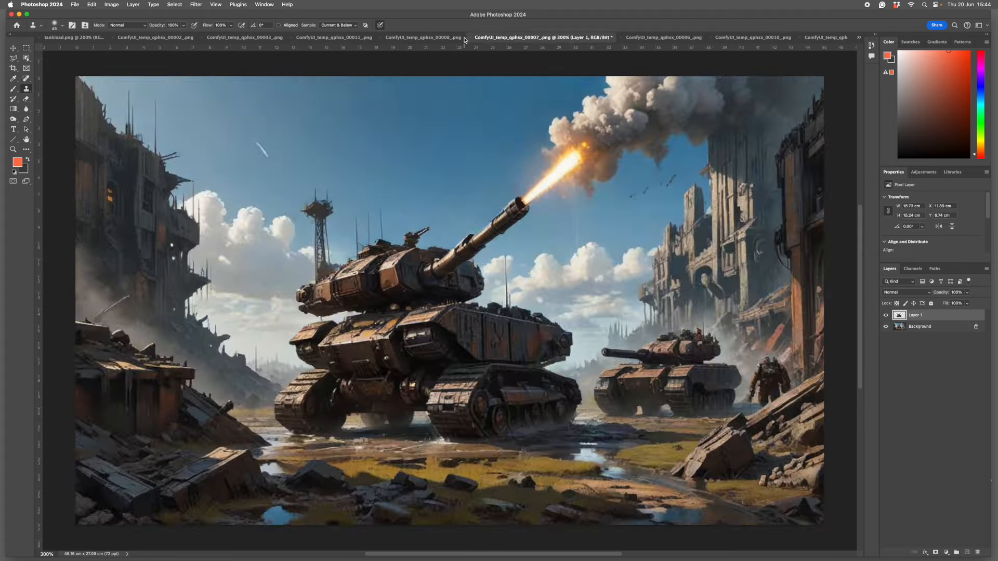
left_click(356, 38)
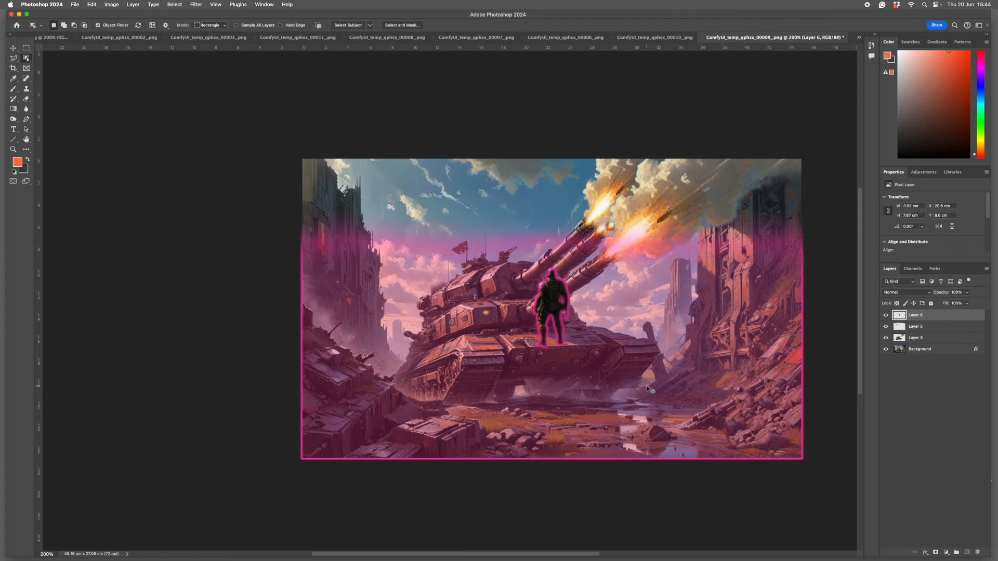
key("super+t")
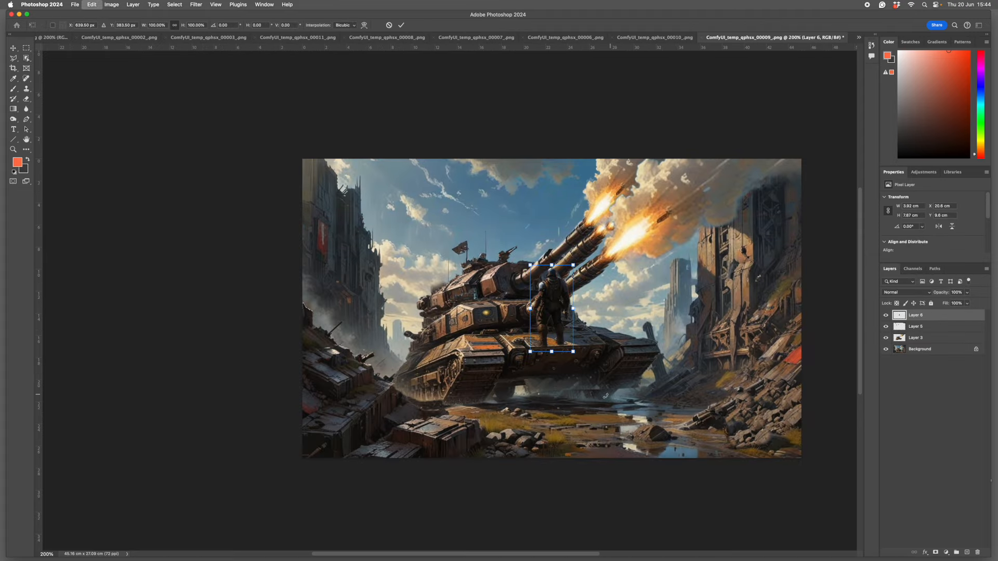
left_click_drag(573, 266, 694, 408)
key("Return")
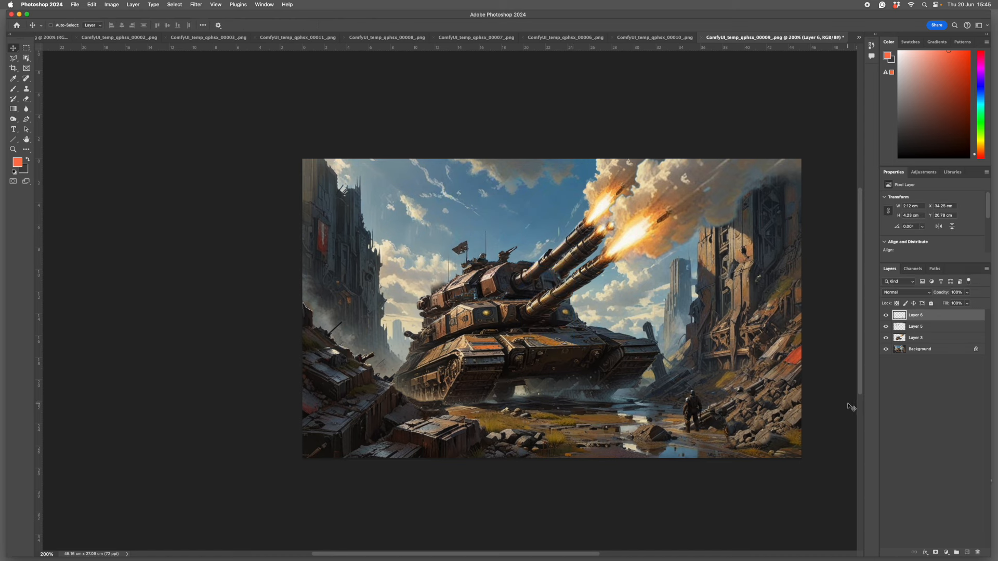
Take a second figure from the other renders and place it as a dark silhouette about 1.6 cm wide on the left rubble
left_click(124, 40)
left_click(291, 38)
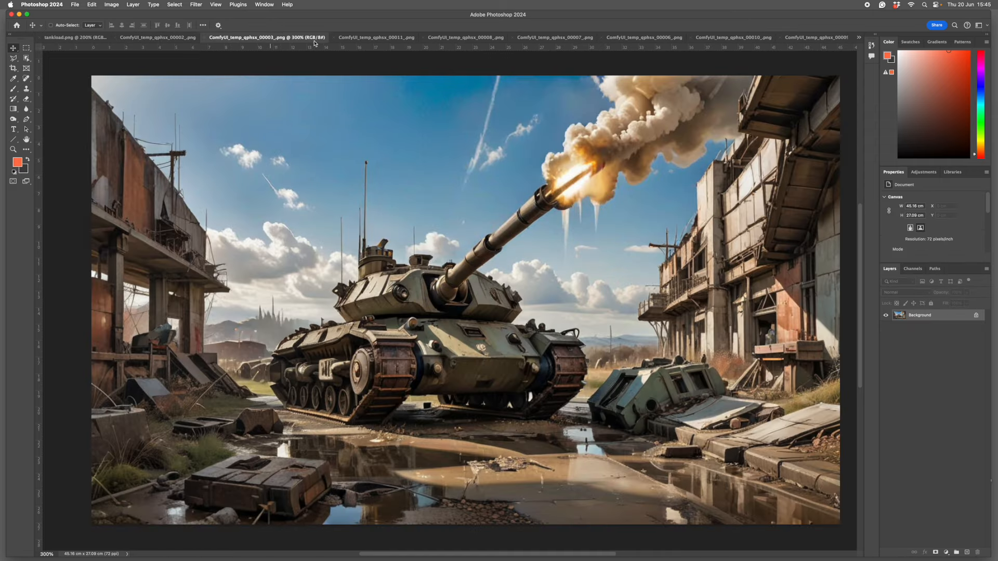
left_click(364, 38)
left_click(457, 37)
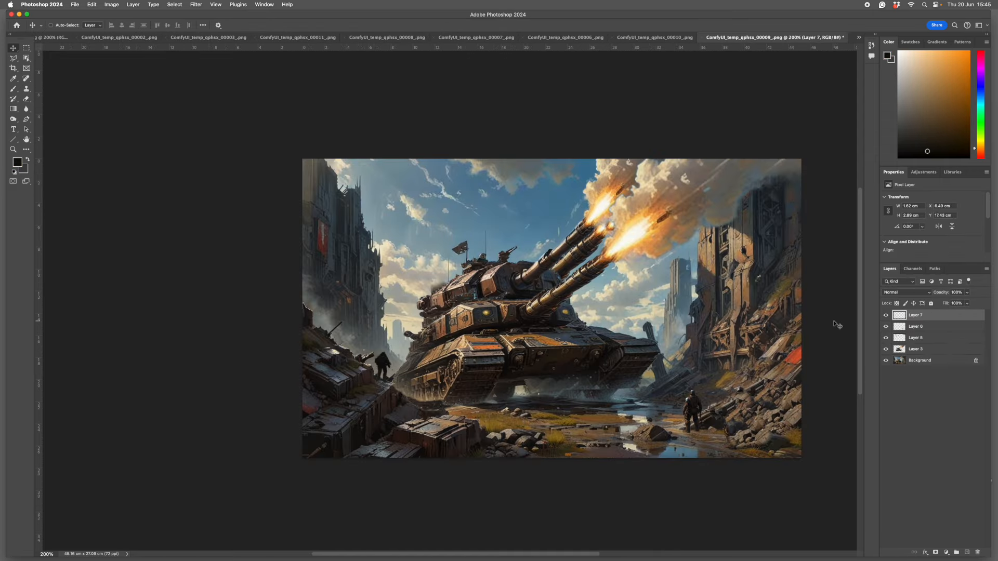
Bring the round machinery from render gklyr_00002 into render 00009, and place it at under half size over the rear of the turret
key("ctrl+Tab")
key("ctrl+Tab")
key("ctrl+Tab")
key("ctrl+Tab")
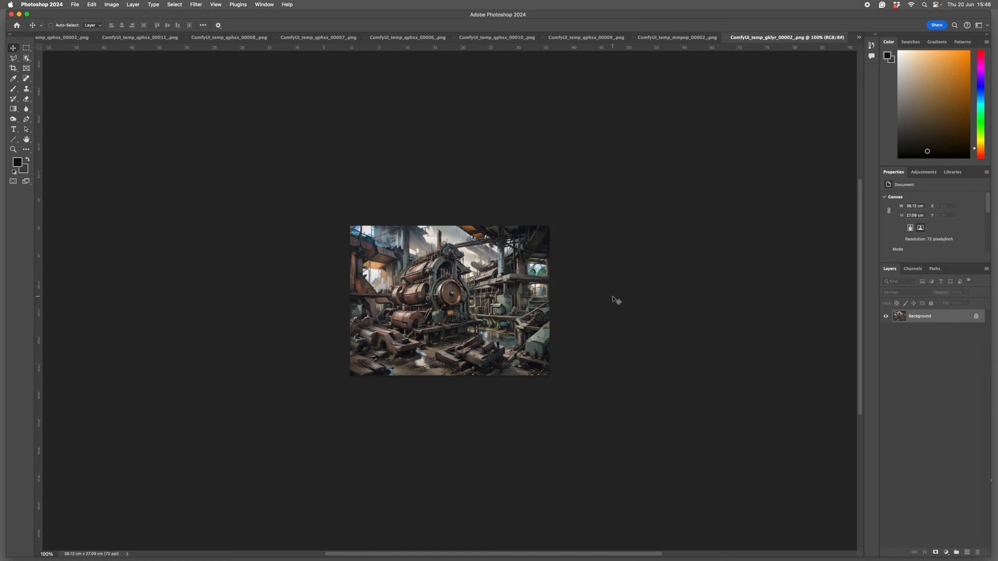
left_click_drag(468, 299, 488, 304)
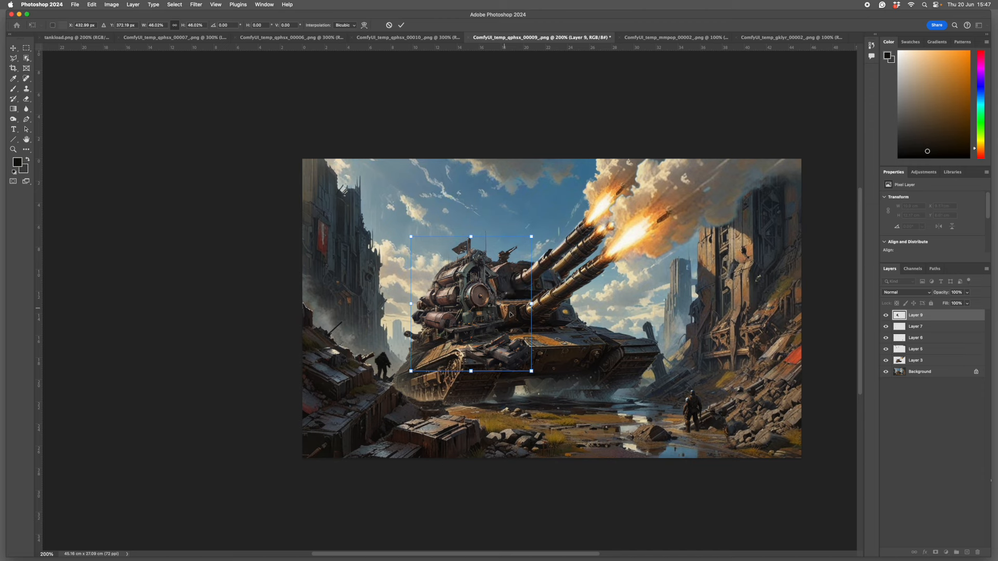
key("Return")
Trim the excess from the machinery cutout, and place two copies behind the tank, beside the lower barrel and above the turret
key("l")
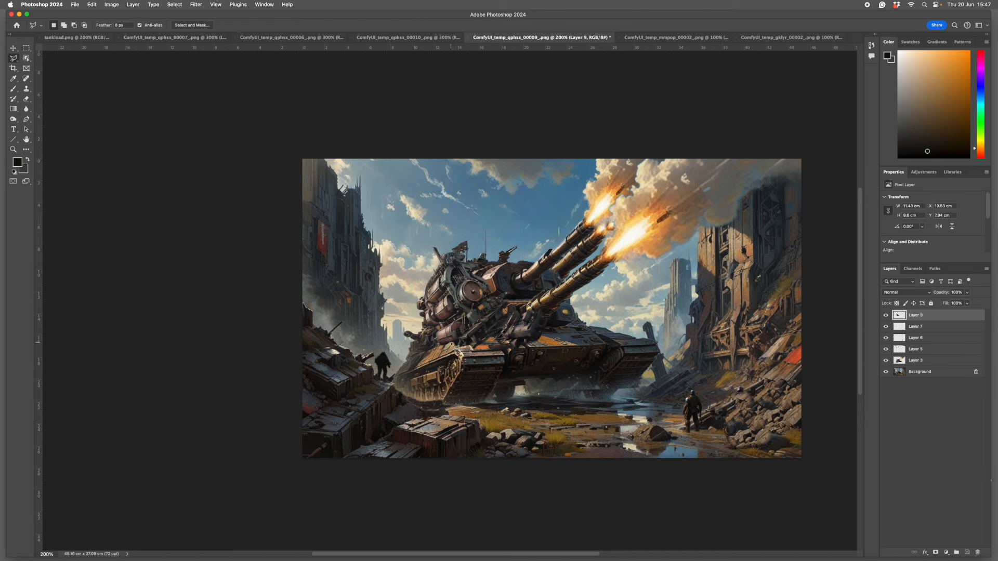
key("Delete")
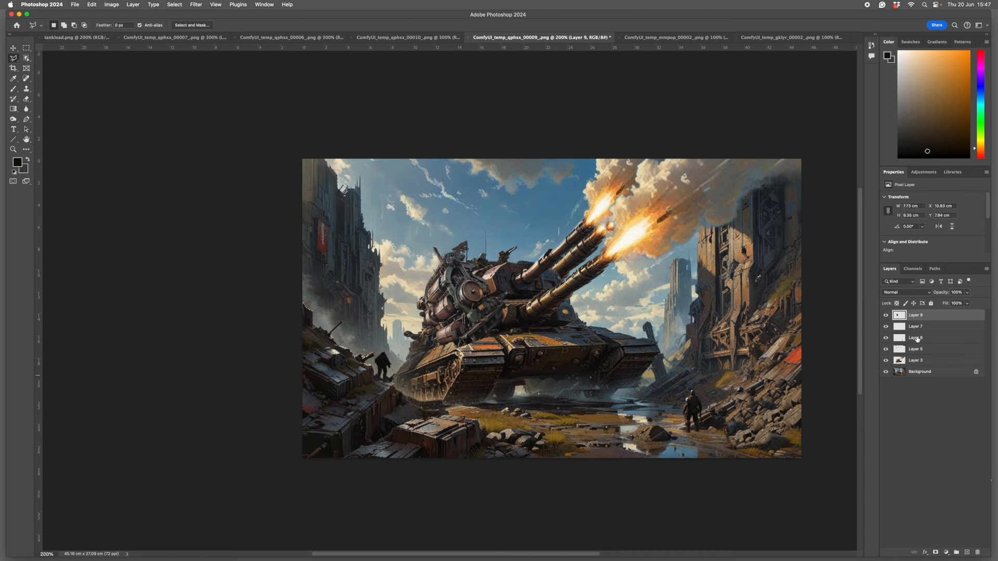
key("shift+super+apostrophe")
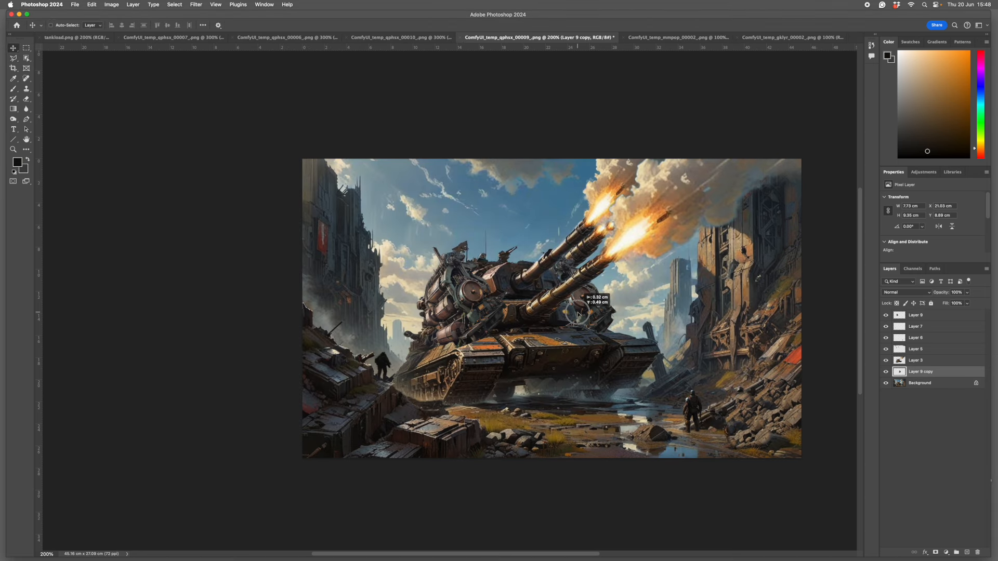
key("super+z")
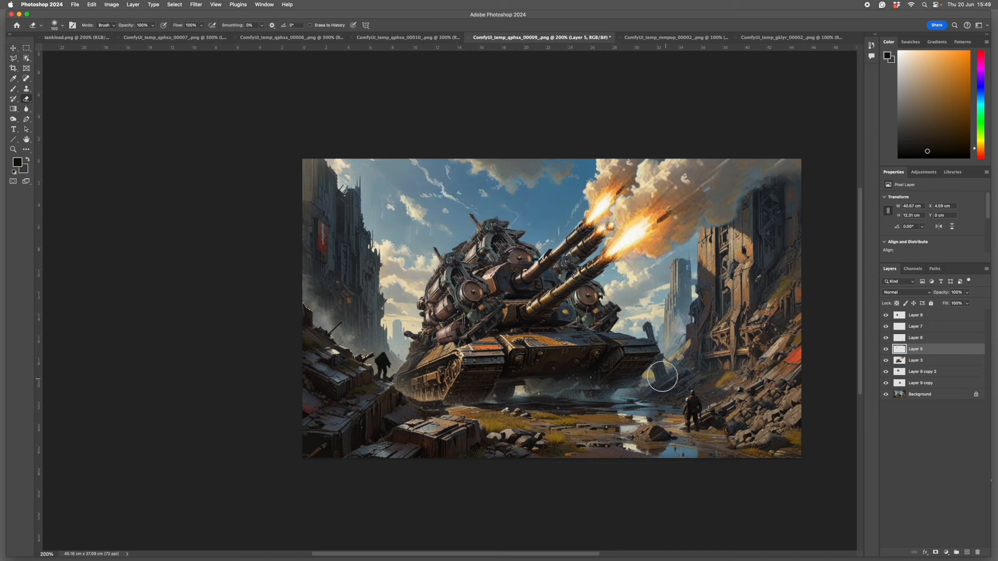
Merge all layers into the background, and add a darkened copy with a layer mask hiding it over the middle of the scene
left_click(945, 317)
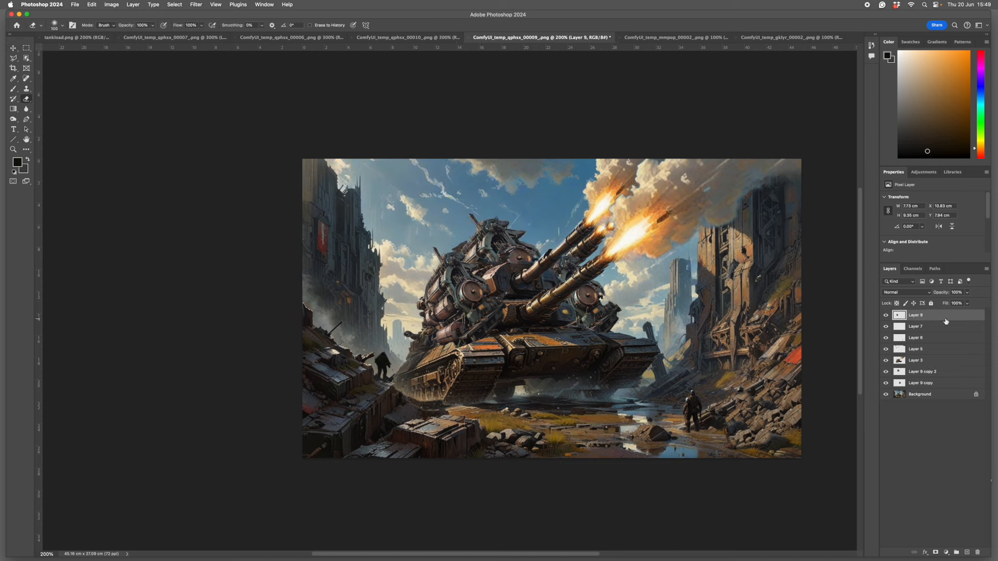
key("l")
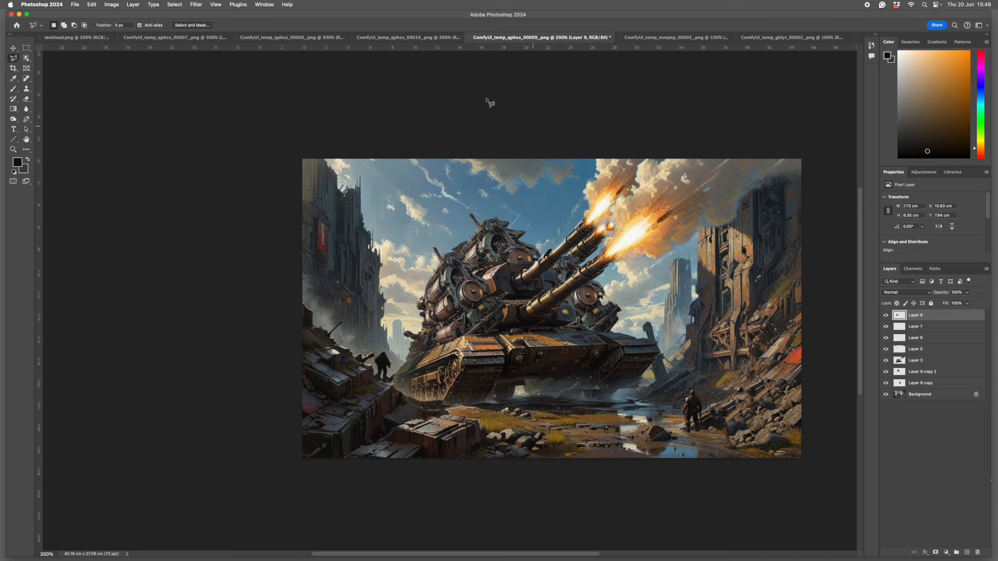
key("super+shift+e")
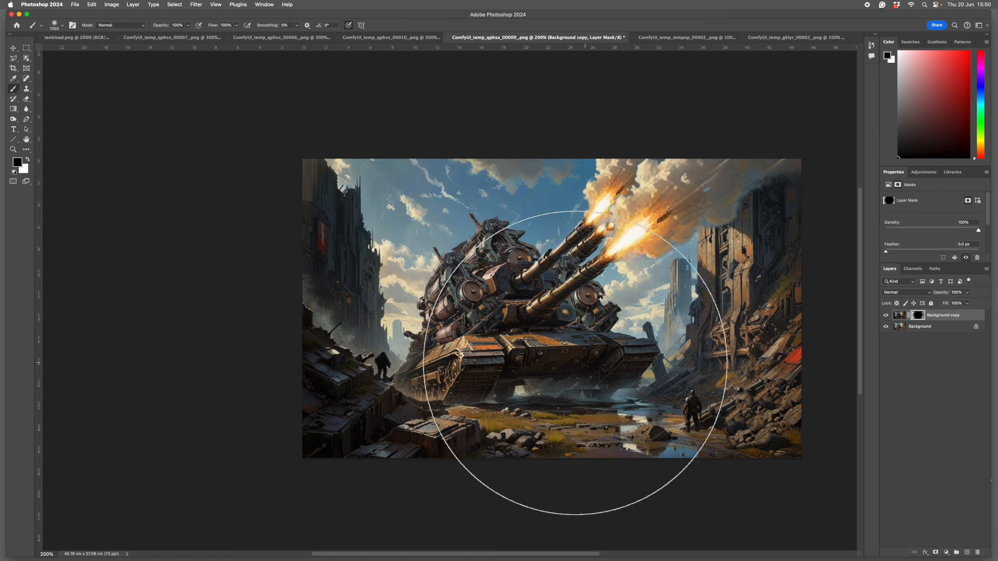
Touch up the head area of the silhouetted figure on the left rubble with a small dark brush on a new layer
left_click(386, 356, "super")
left_click(386, 355, "super")
left_click(387, 355, "super")
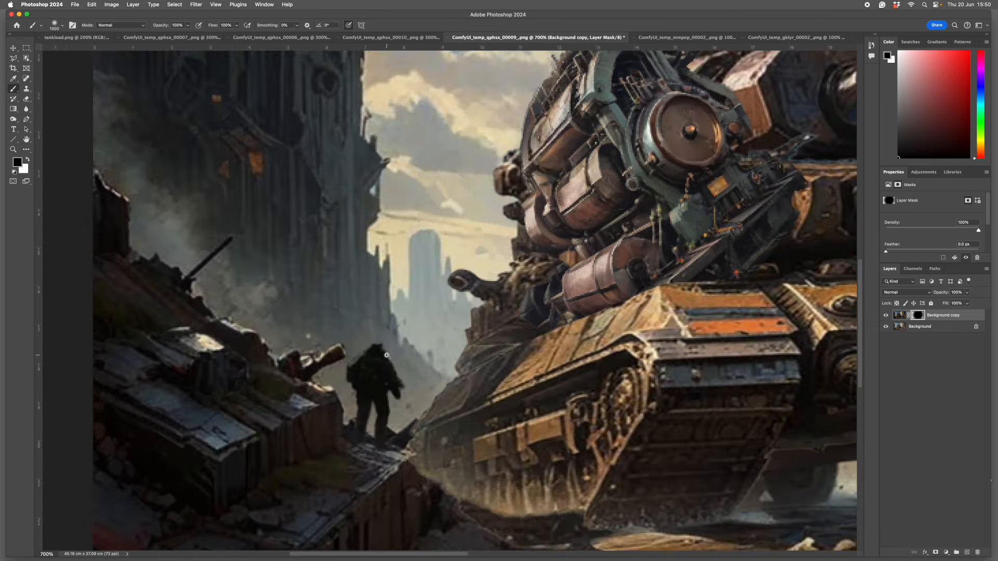
key("s")
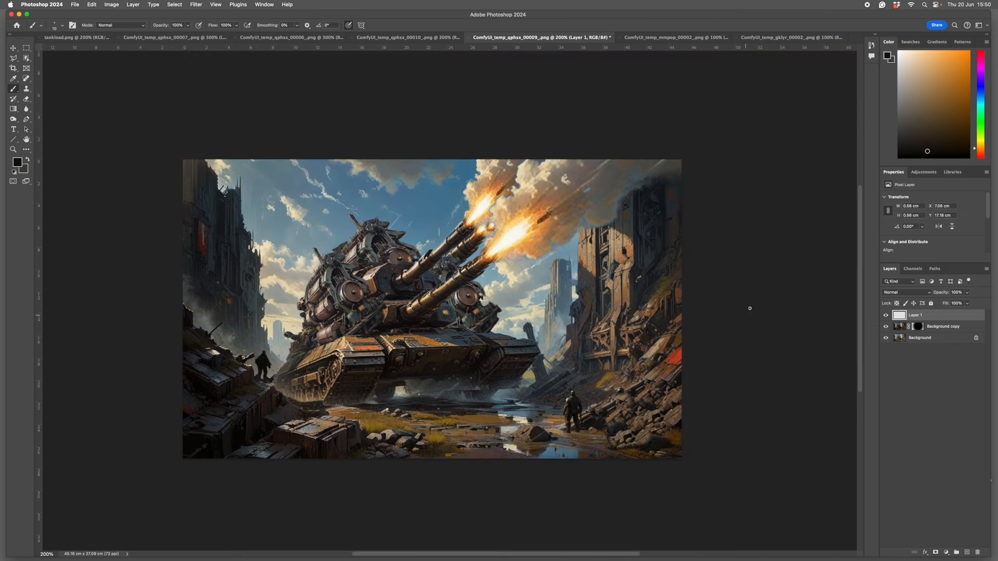
Add a Hue/Saturation adjustment layer above all other layers
left_click(947, 554)
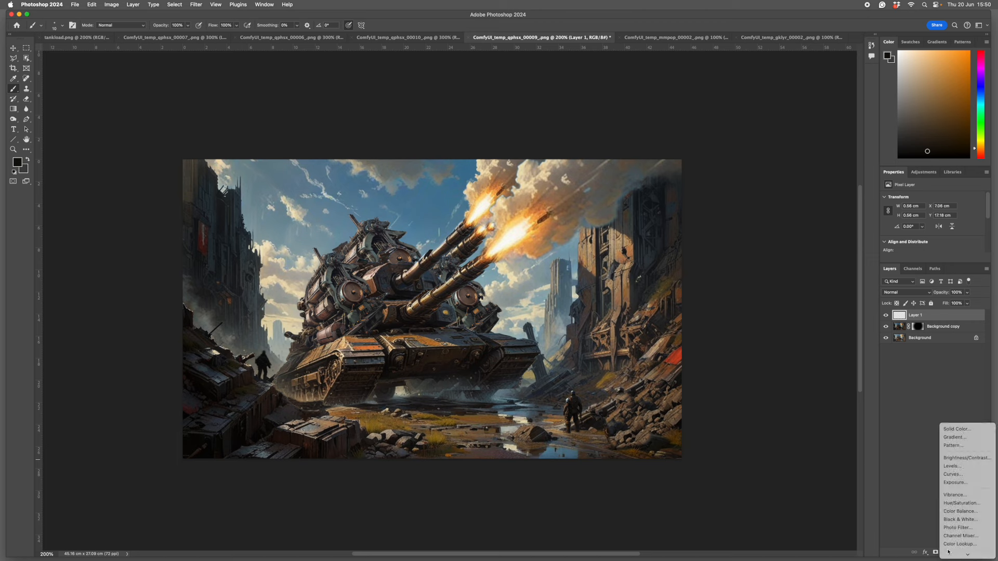
left_click(966, 474)
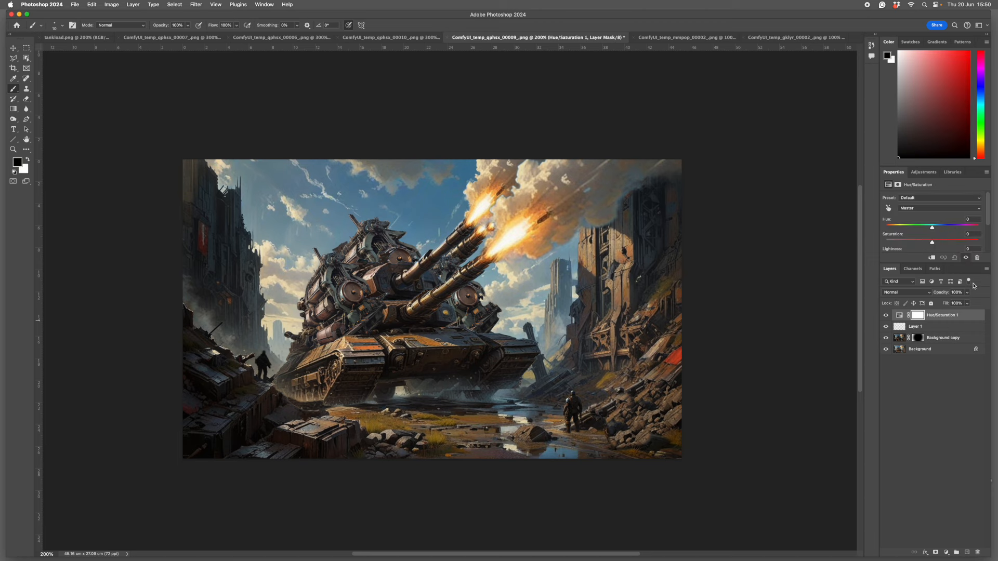